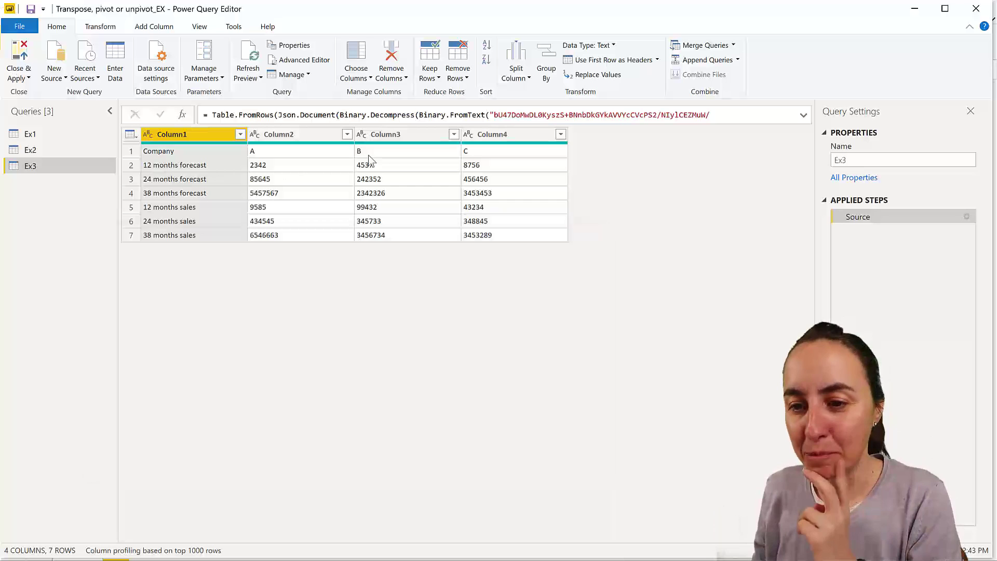
Open the Ex1 query, preview the Pivot Column Values Column choices, and cancel without pivoting.
click(30, 134)
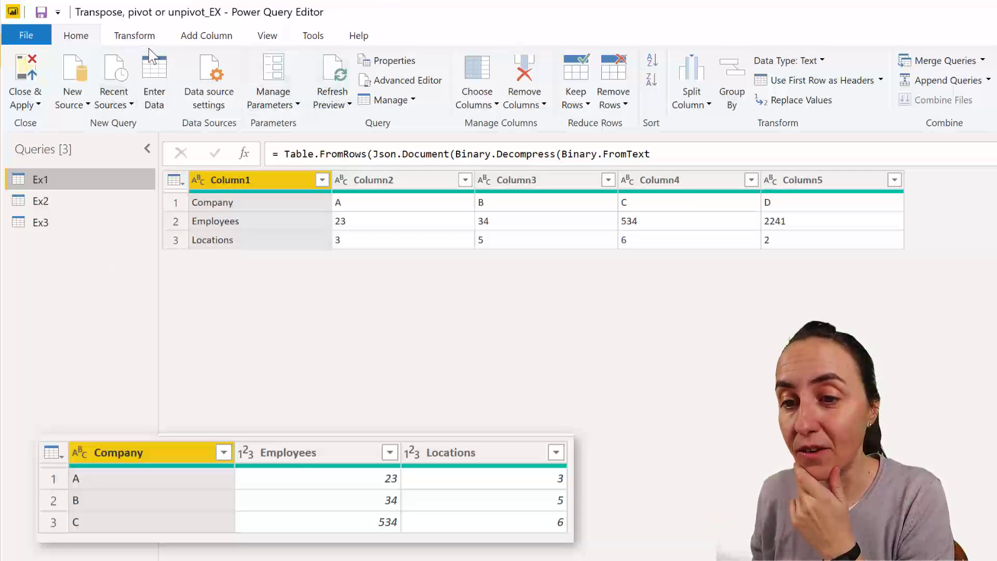
click(133, 37)
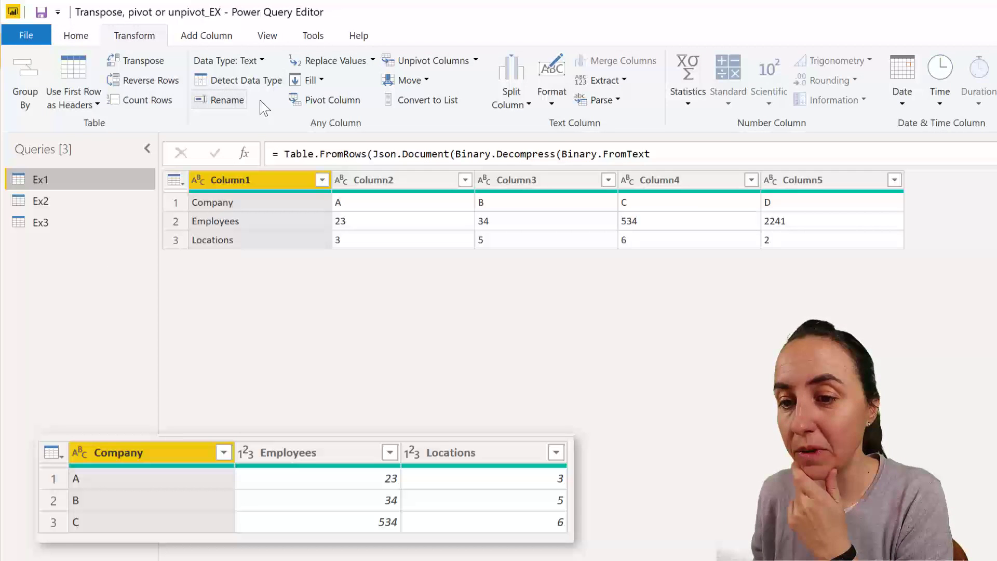
click(340, 104)
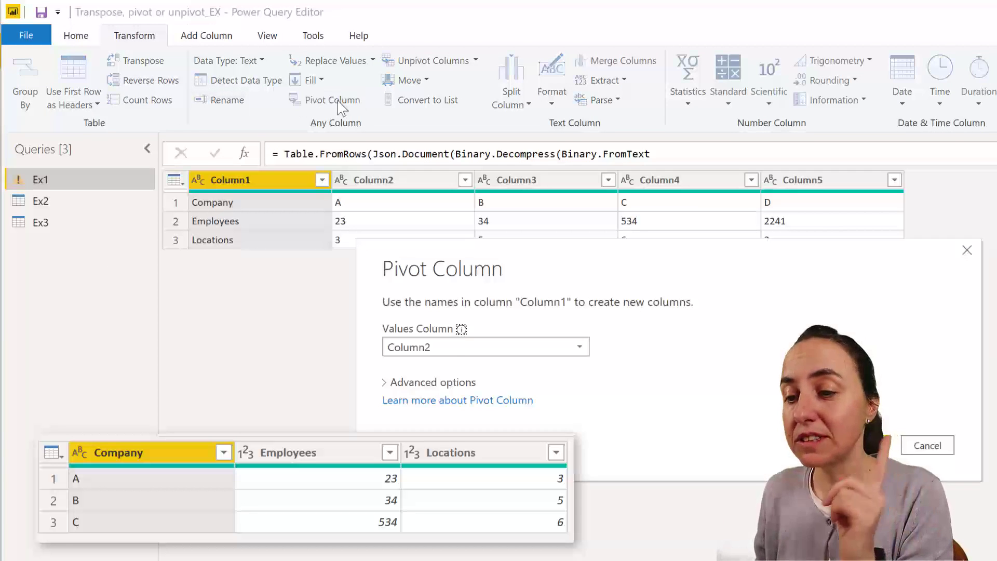
click(449, 348)
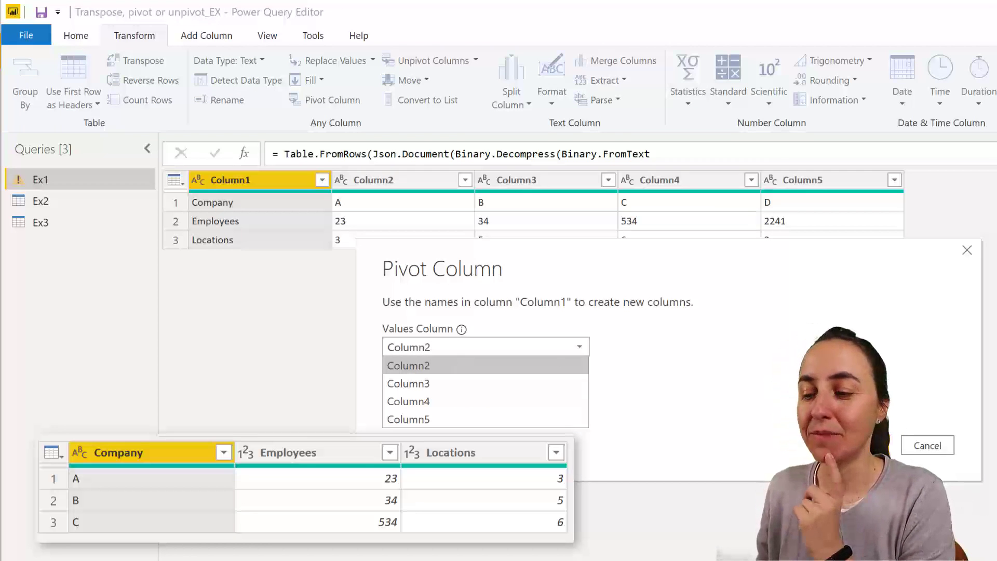
click(948, 449)
click(948, 450)
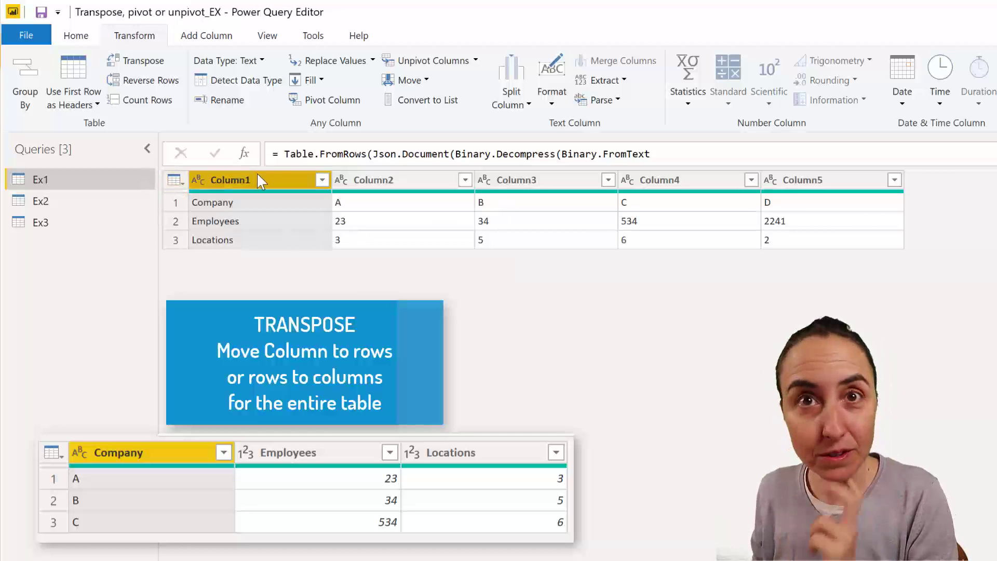
Transpose Ex1 and promote the first row to Company, Employees and Locations headers.
click(150, 62)
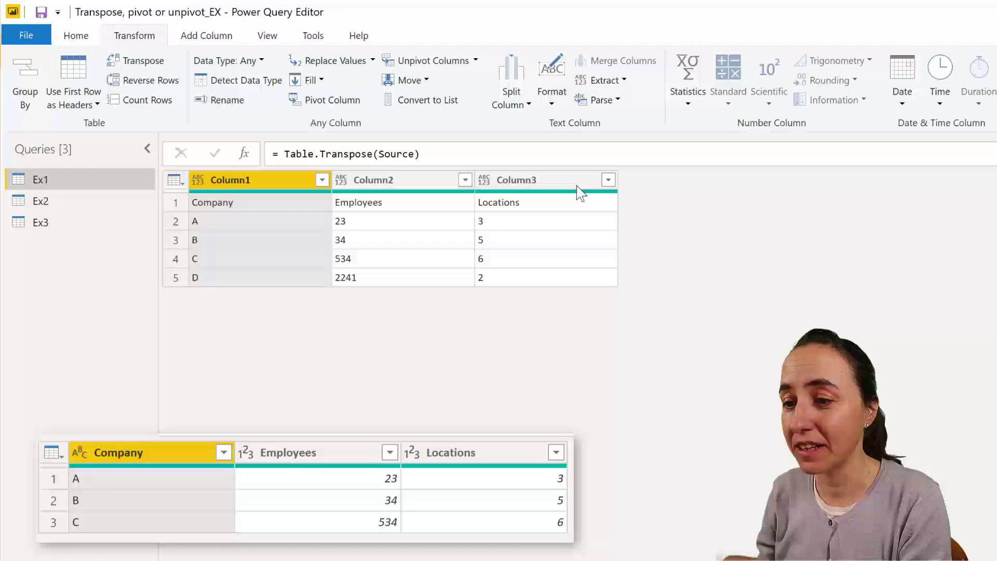
click(83, 39)
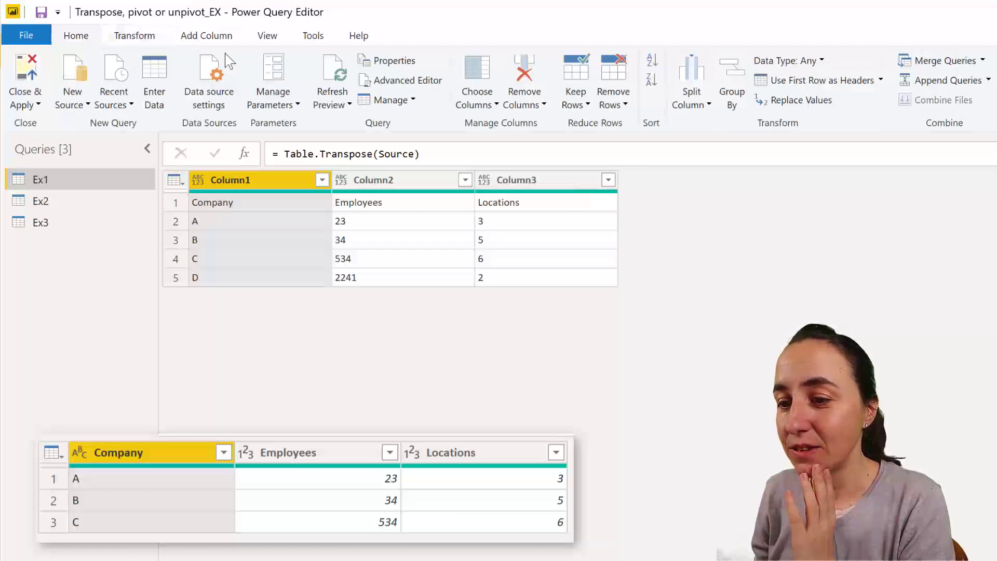
click(837, 82)
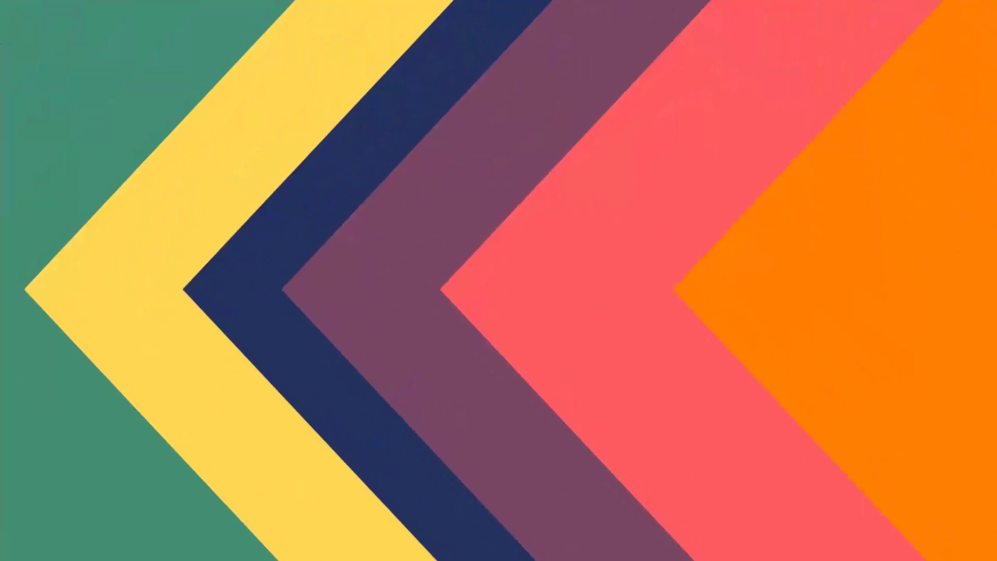
Open Ex2, transpose it, and promote the first row to Company and 12/24/38 month forecast headers.
click(85, 200)
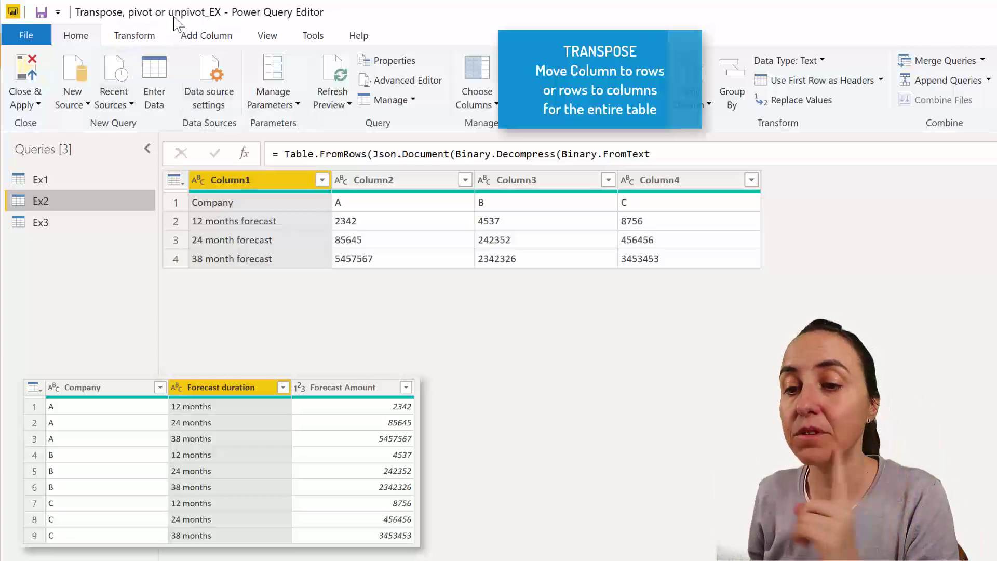
click(136, 36)
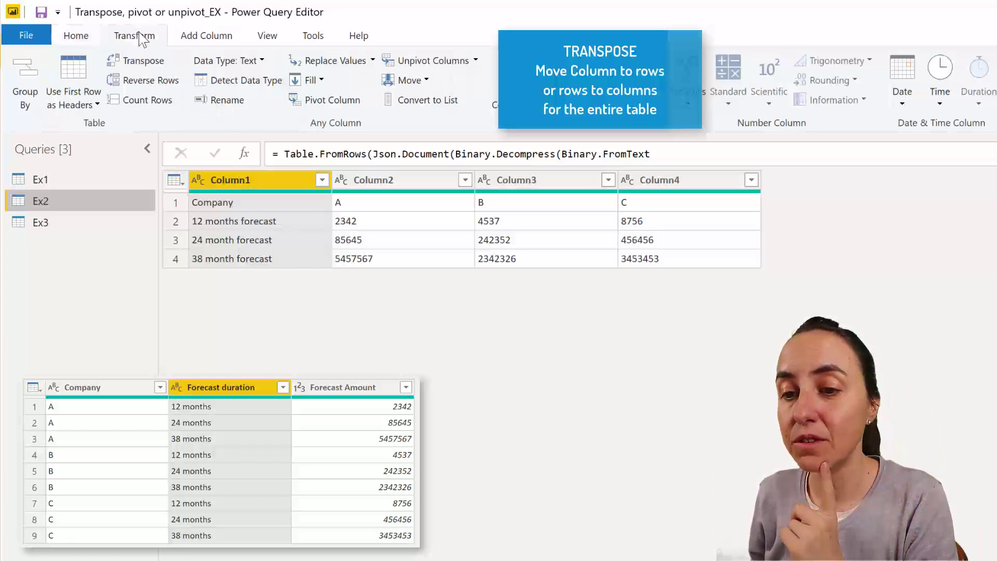
click(152, 65)
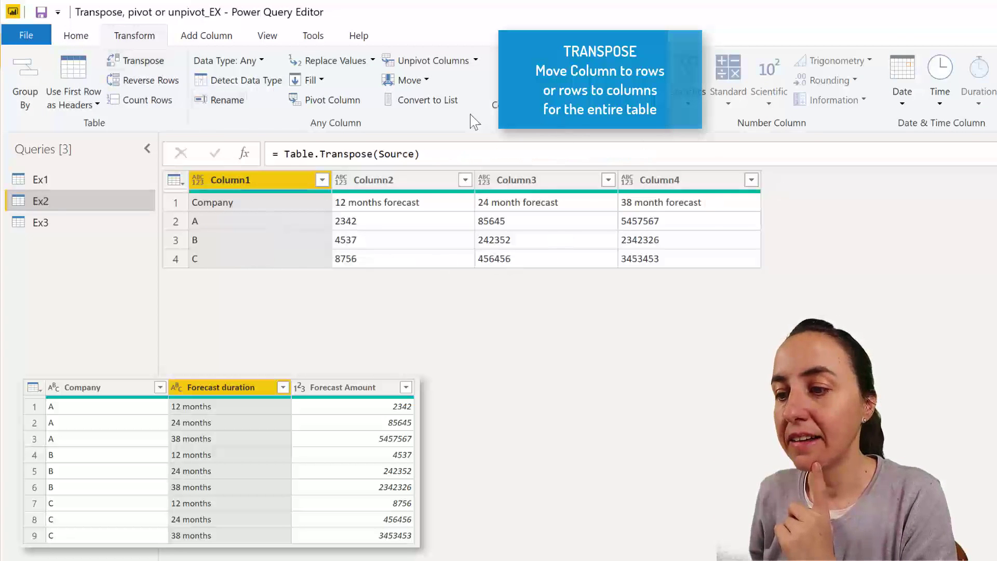
click(76, 35)
click(818, 80)
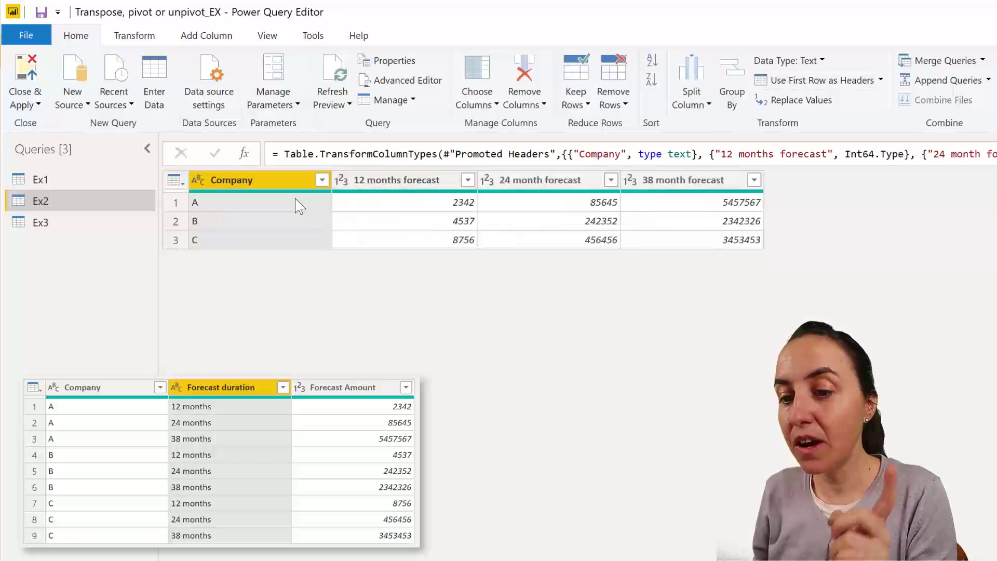
With Company selected, apply Unpivot Other Columns to Ex2's three forecast columns.
click(400, 180)
click(525, 180)
click(680, 181)
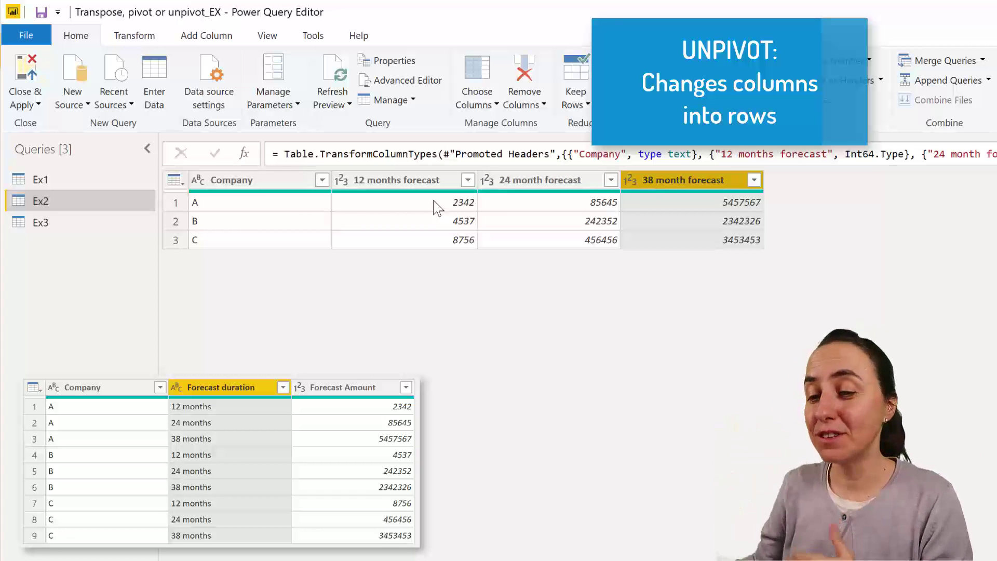
click(238, 182)
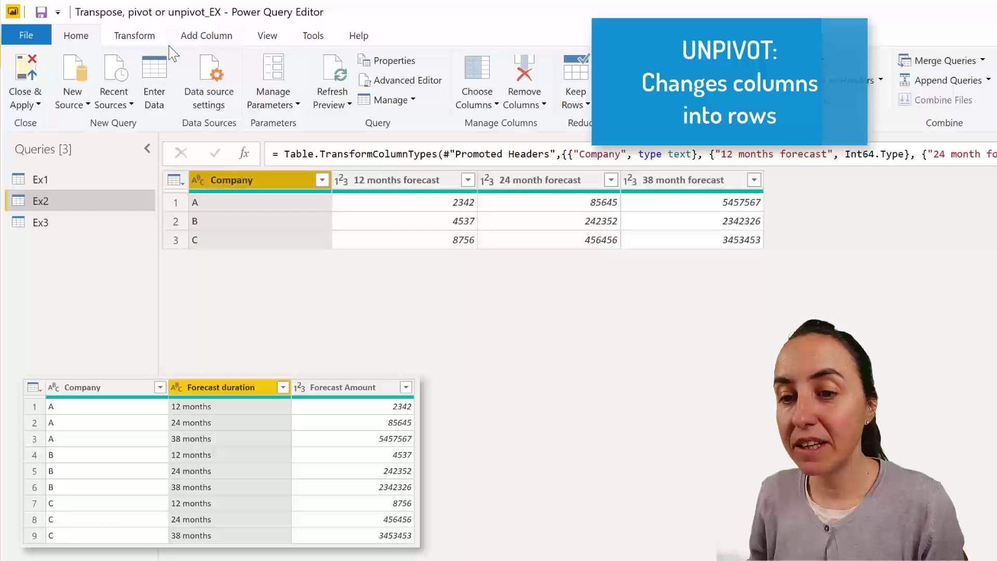
click(135, 35)
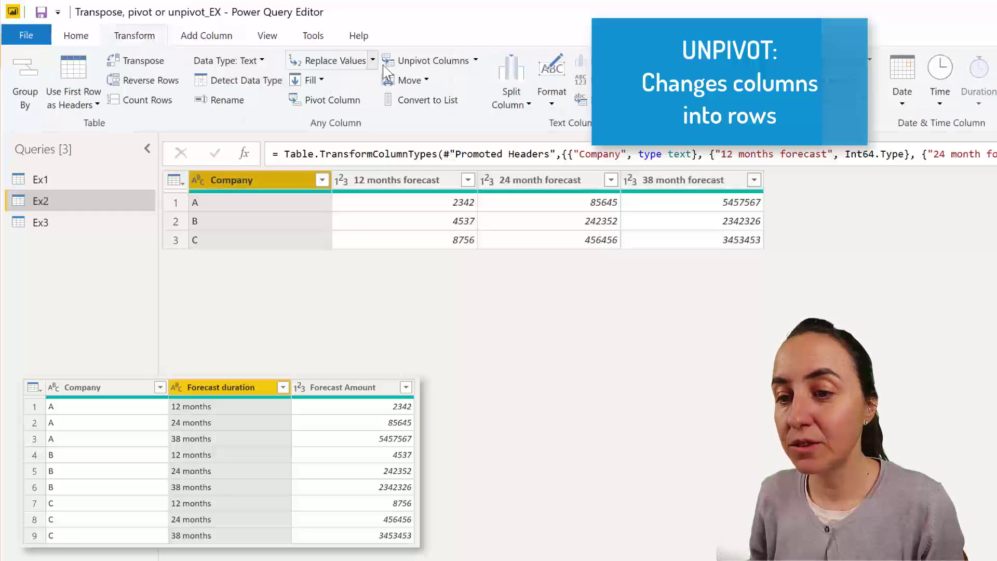
click(475, 59)
click(410, 102)
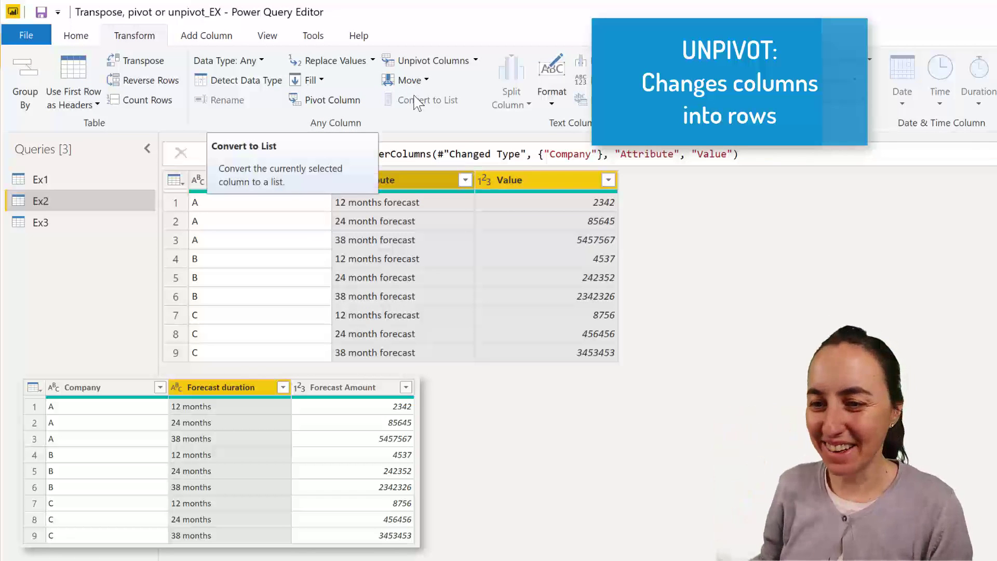
Rename Attribute and Value in the unpivot formula to 'Forecast Duration' and 'Forecast'.
double_click(641, 154)
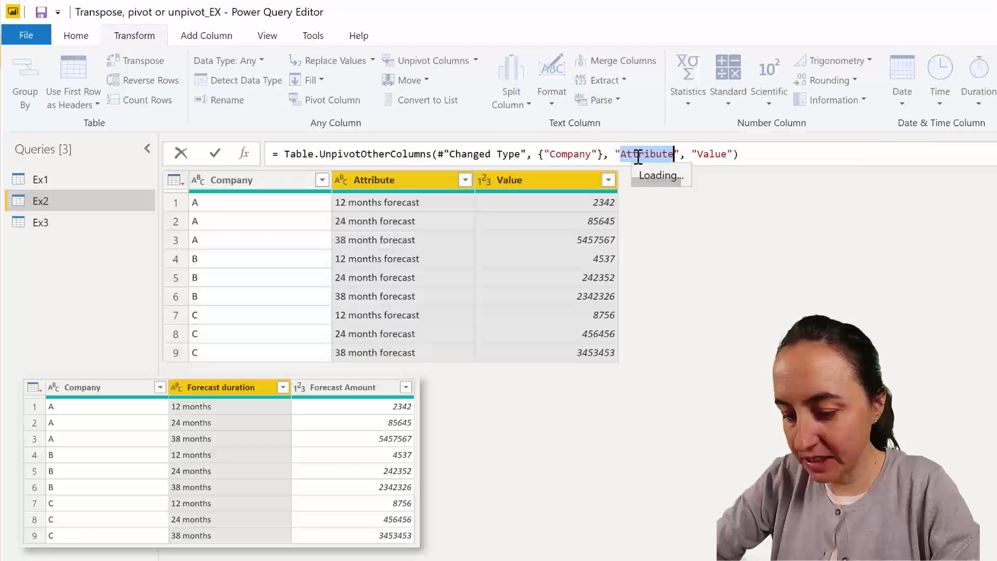
text(Forecast )
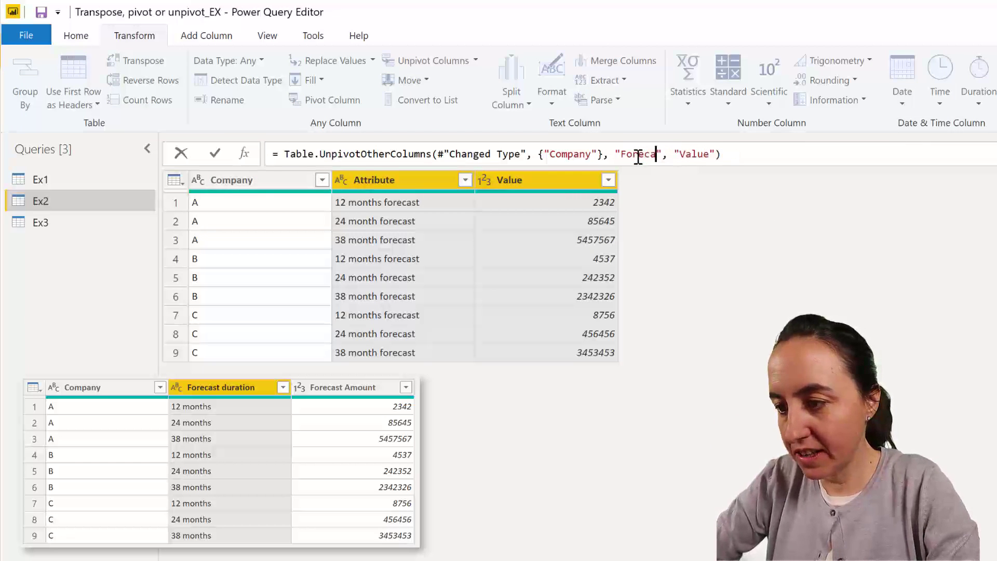
text(Duration)
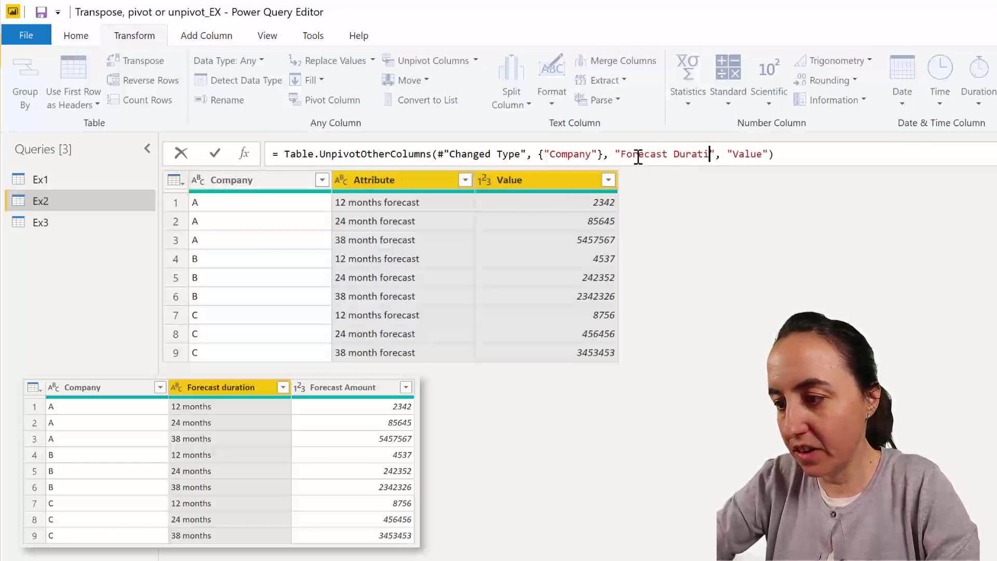
double_click(767, 154)
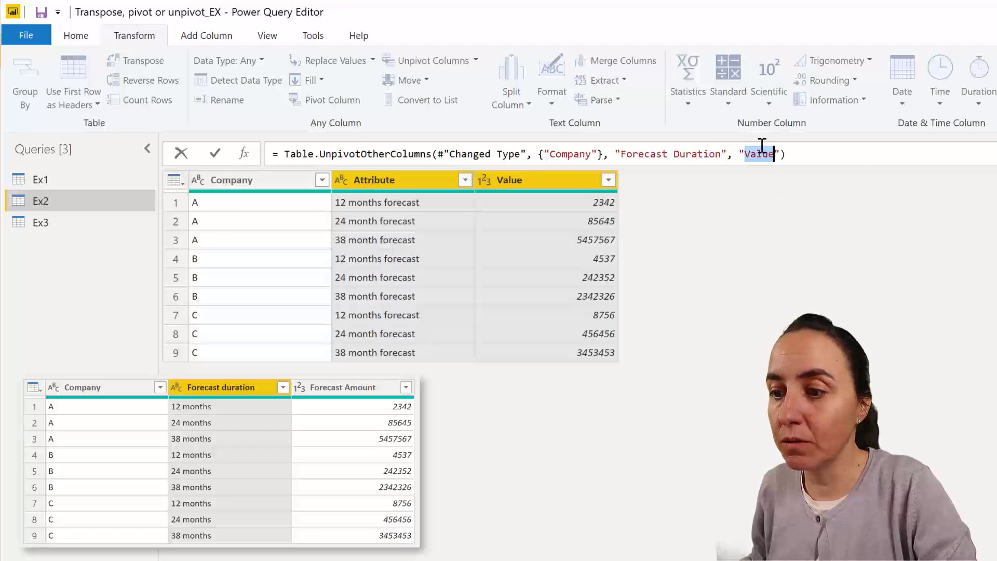
text(Foreca)
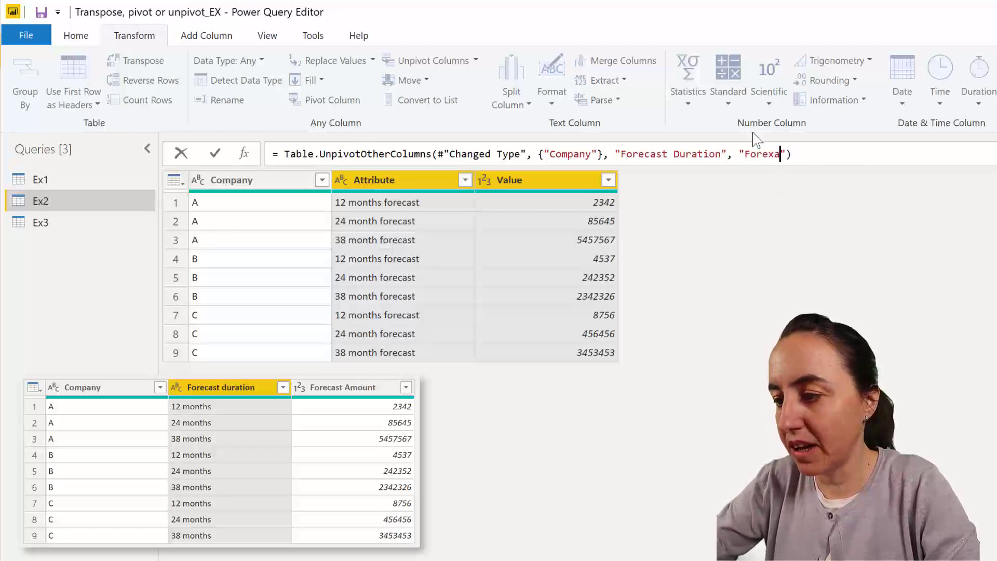
text(st)
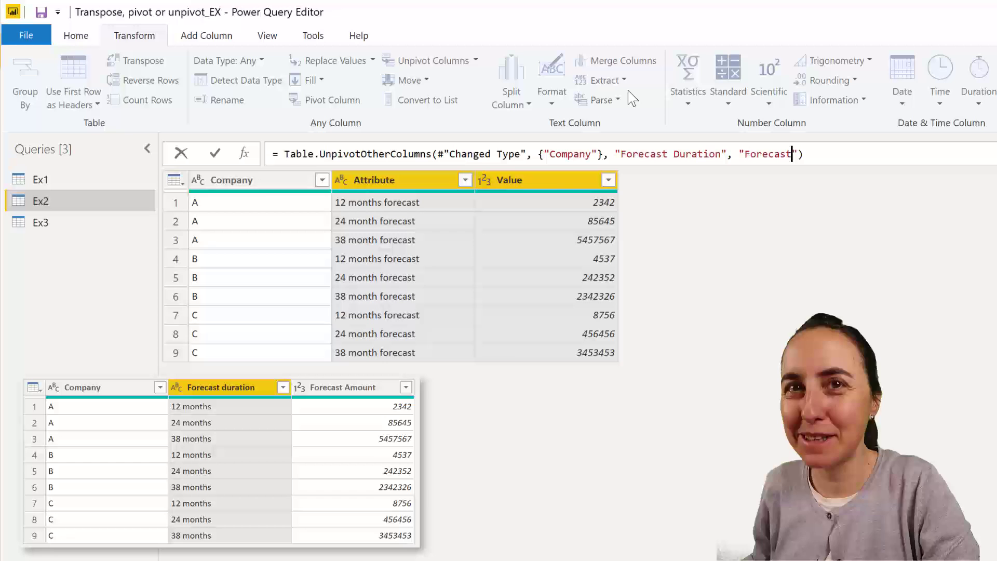
key(Return)
Extract the text before the delimiter 'forecast' in Ex2's Forecast Duration column.
click(446, 184)
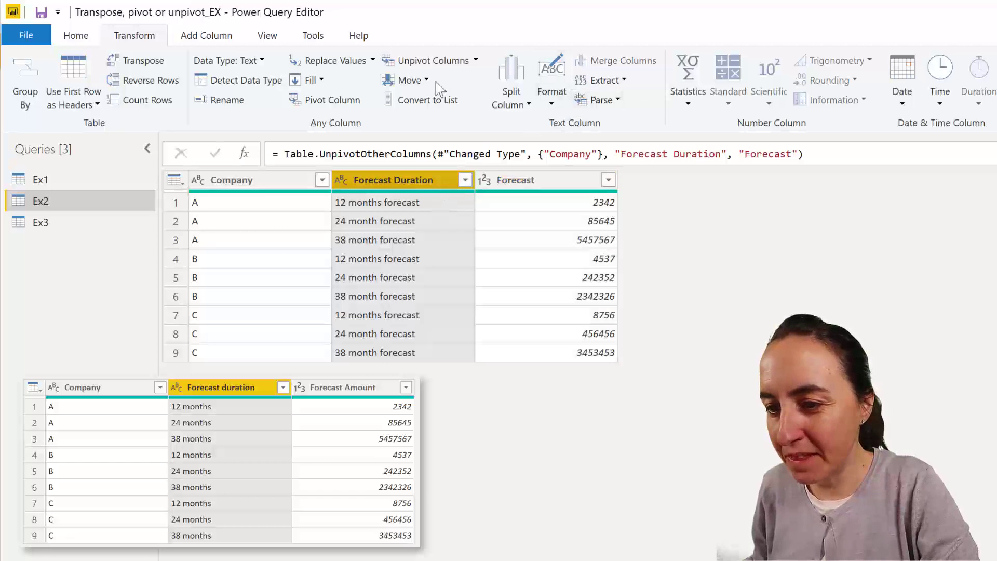
click(197, 37)
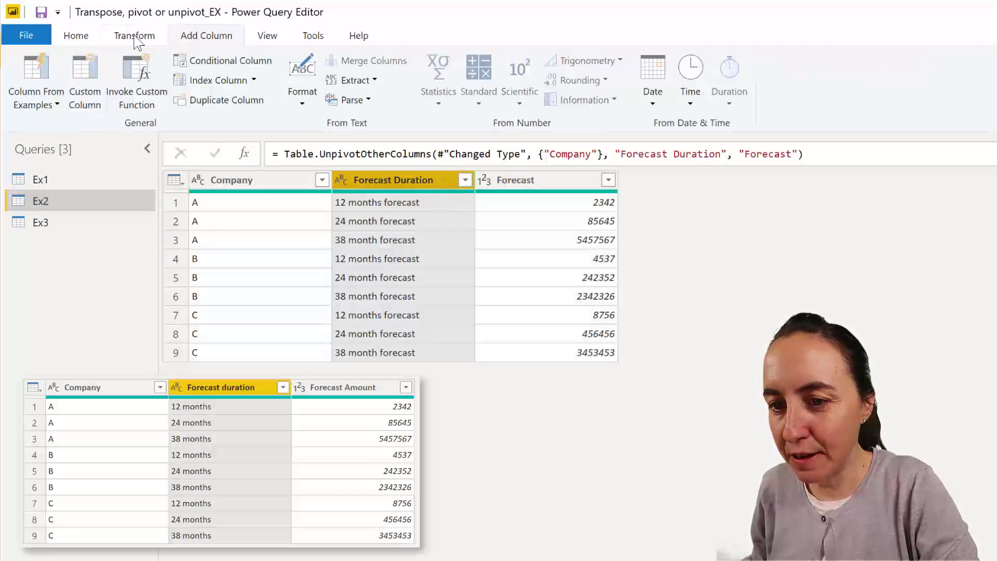
click(134, 35)
click(618, 82)
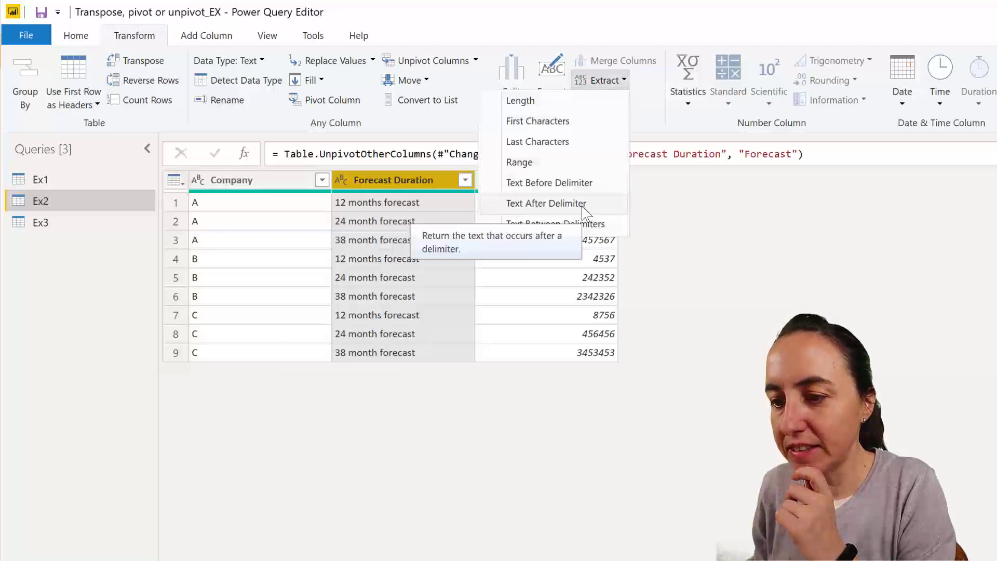
click(571, 183)
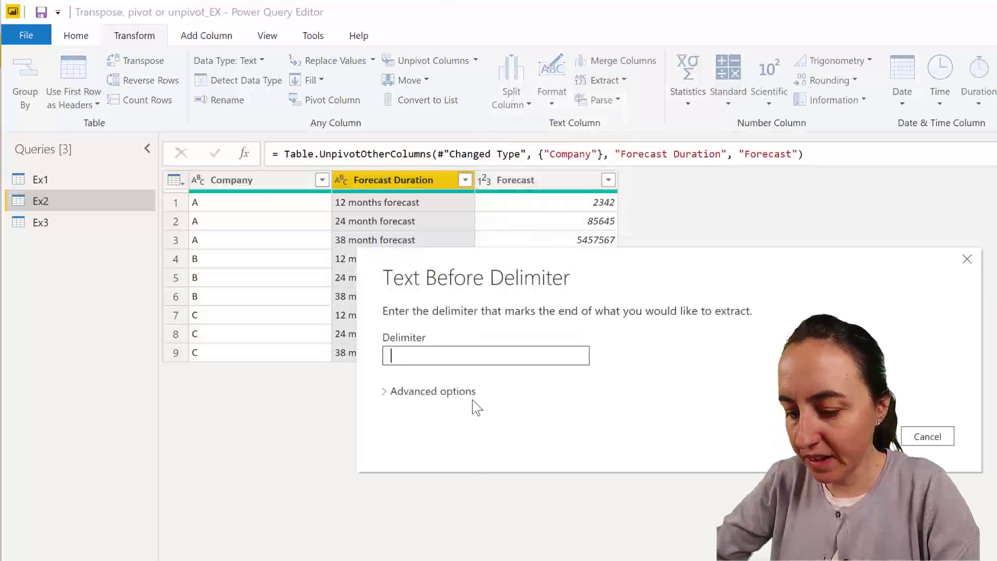
text(forecs)
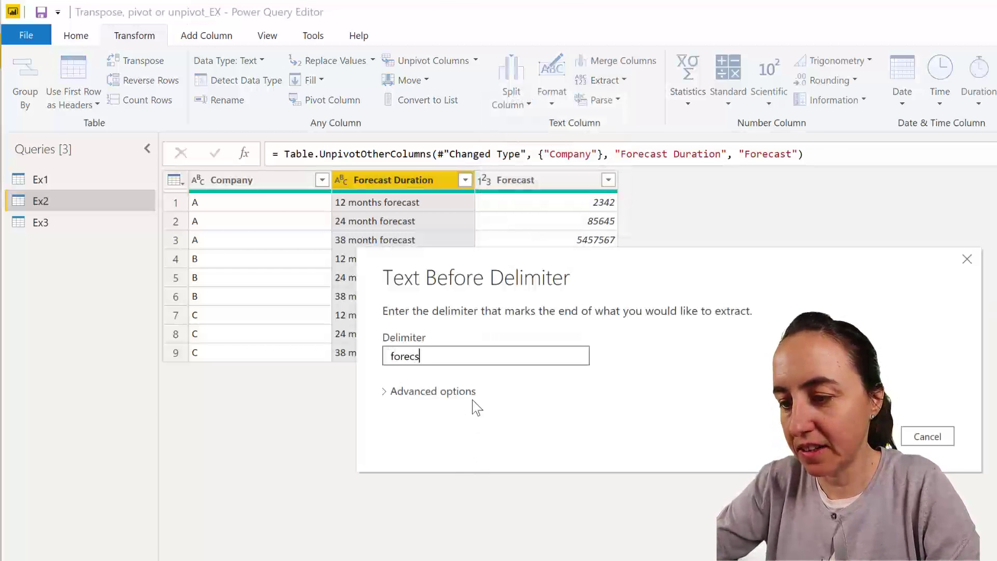
text(as)
key(BackSpace)
key(BackSpace)
key(BackSpace)
text(ast)
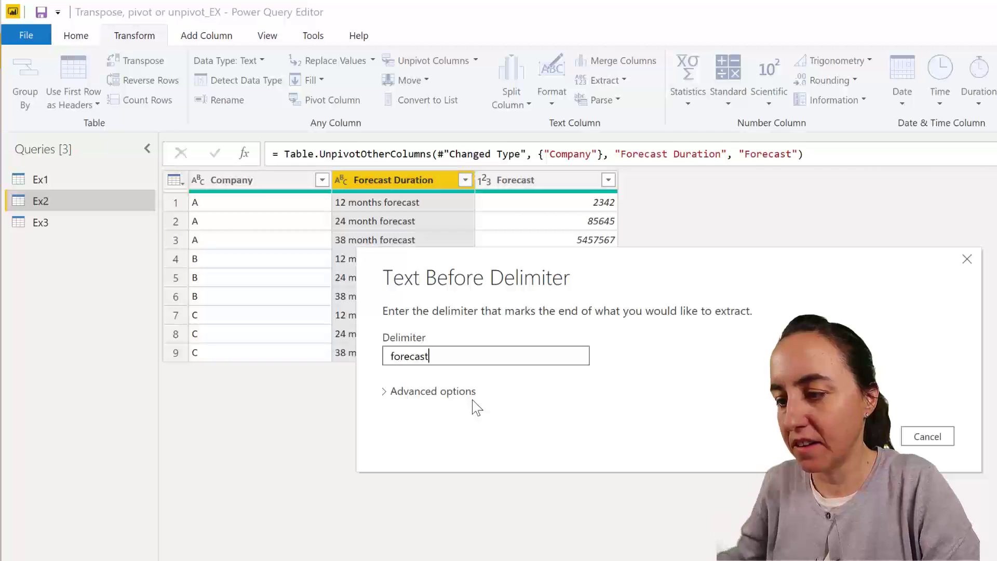
click(870, 436)
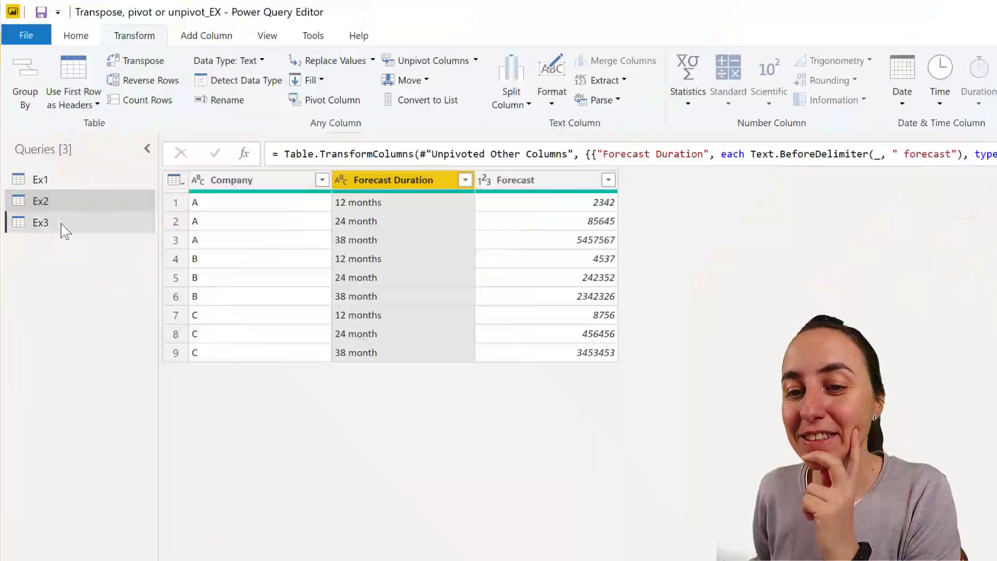
Open Ex3, transpose it, and promote the first row to Company, forecast and sales headers.
click(61, 223)
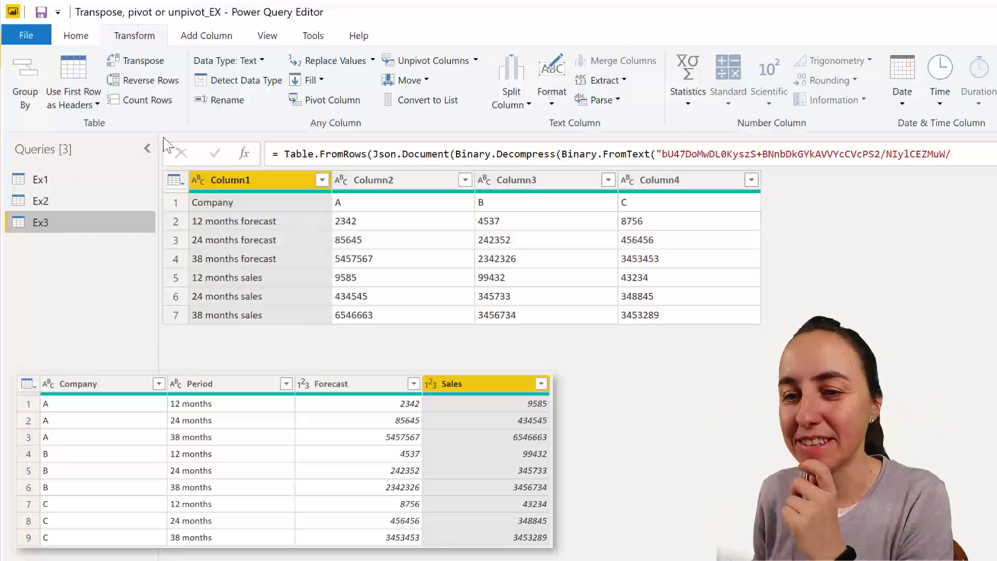
click(140, 63)
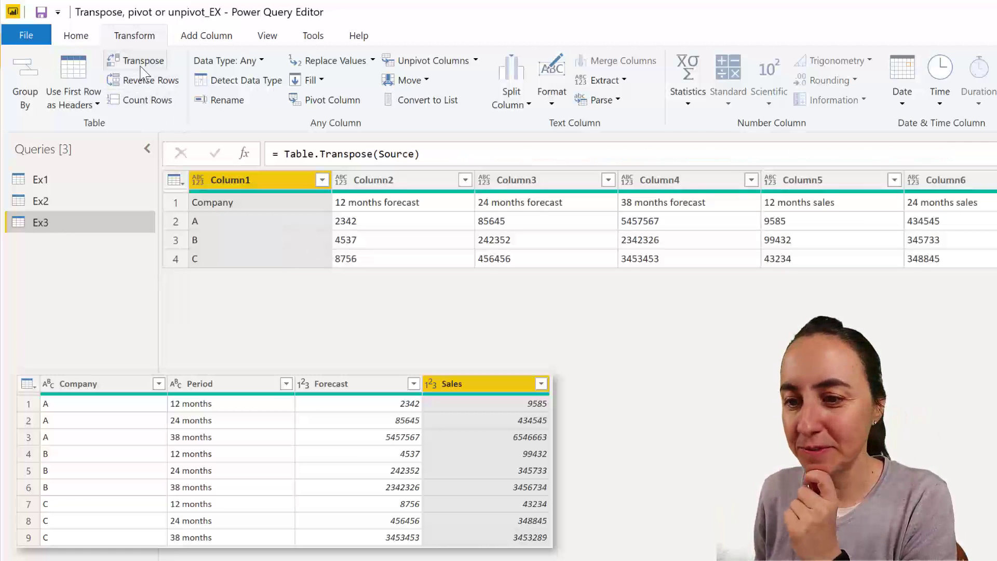
click(76, 36)
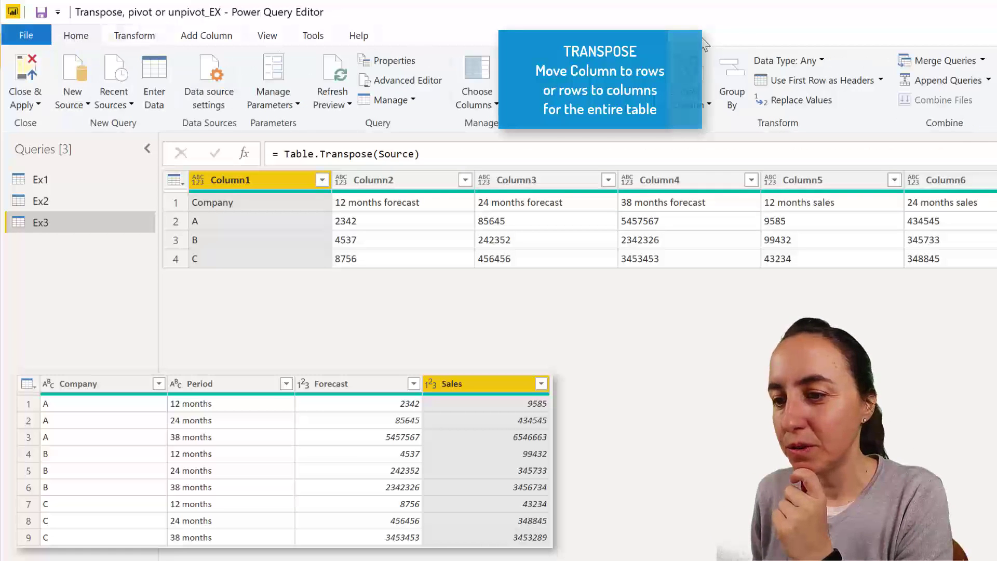
click(784, 81)
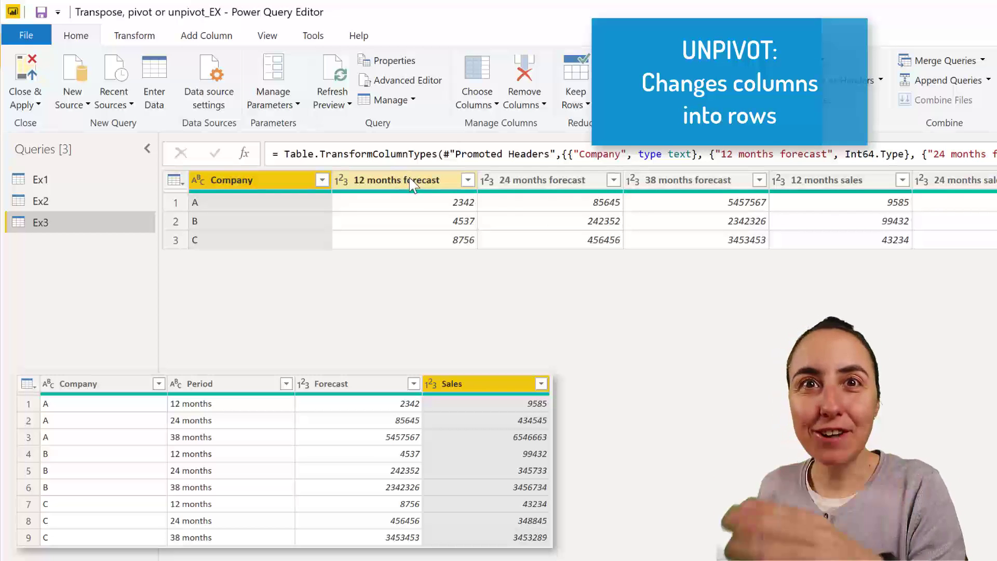
With Company selected, apply Unpivot Other Columns to Ex3's forecast and sales period columns.
click(134, 35)
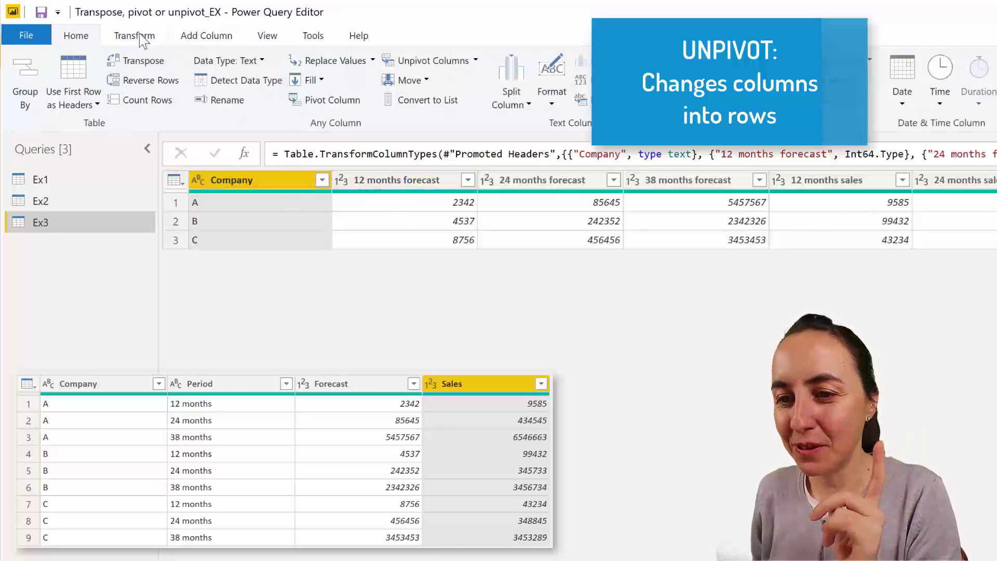
click(475, 60)
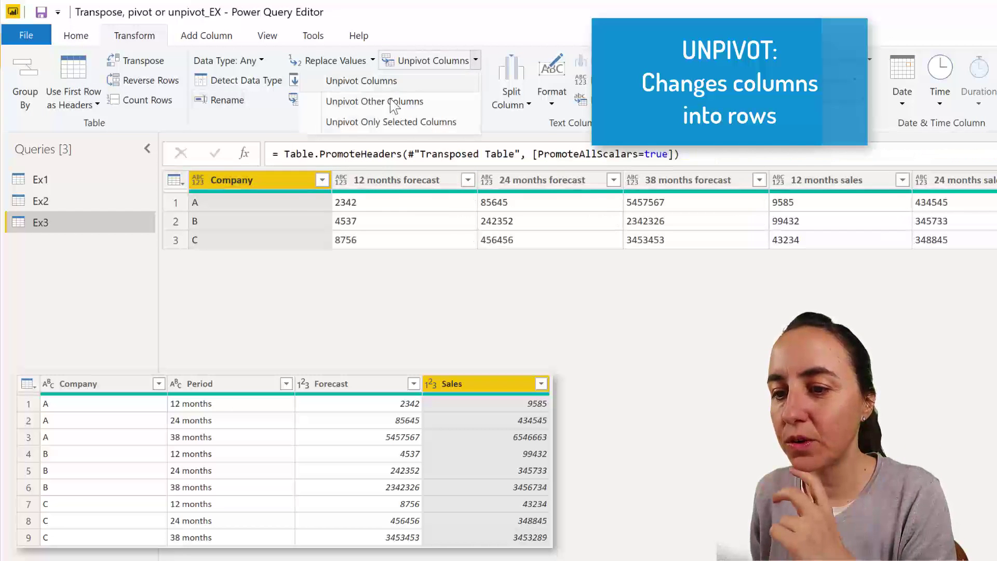
click(377, 101)
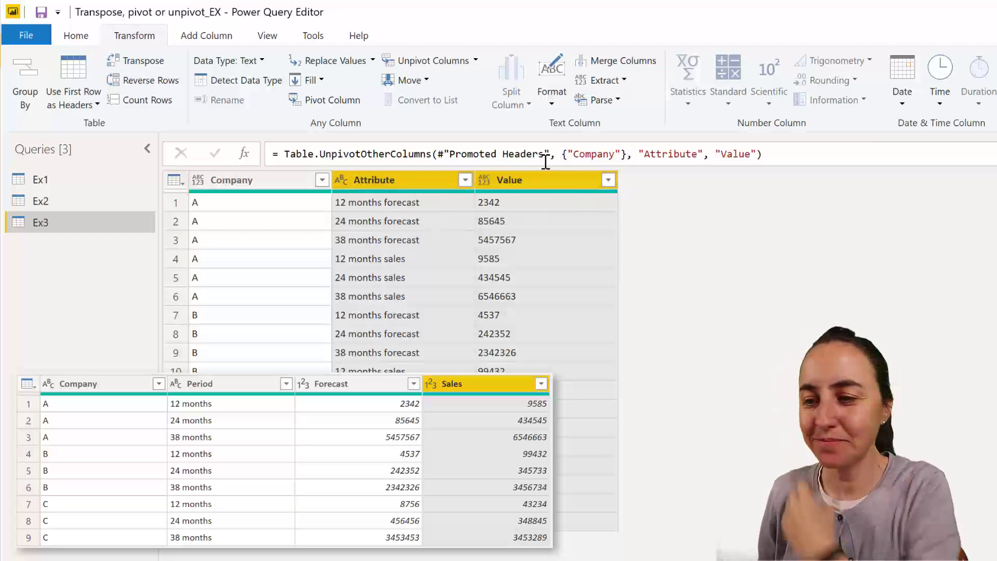
Split Ex3's Attribute column by Space at the right-most delimiter into Attribute.1 and Attribute.2.
click(76, 35)
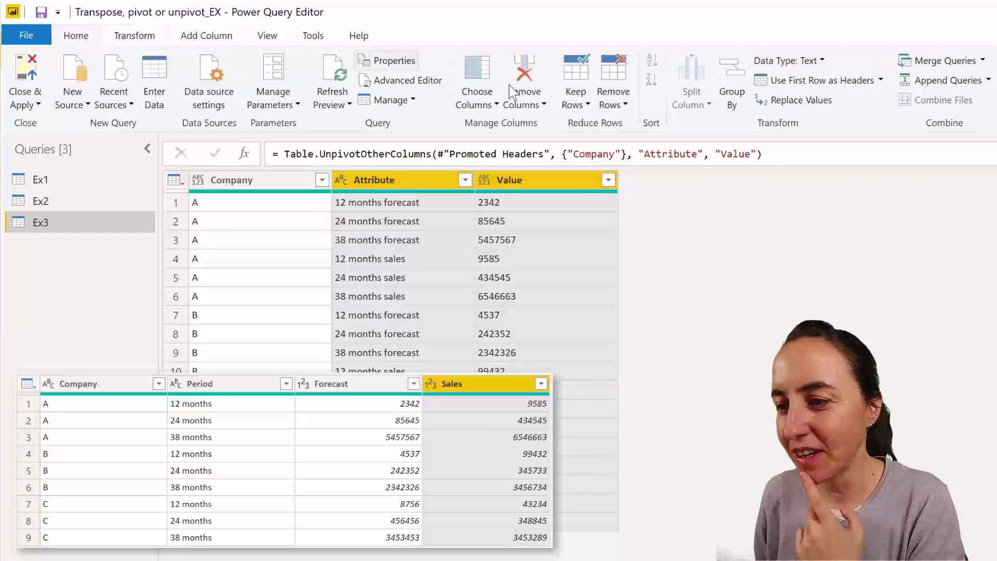
click(575, 100)
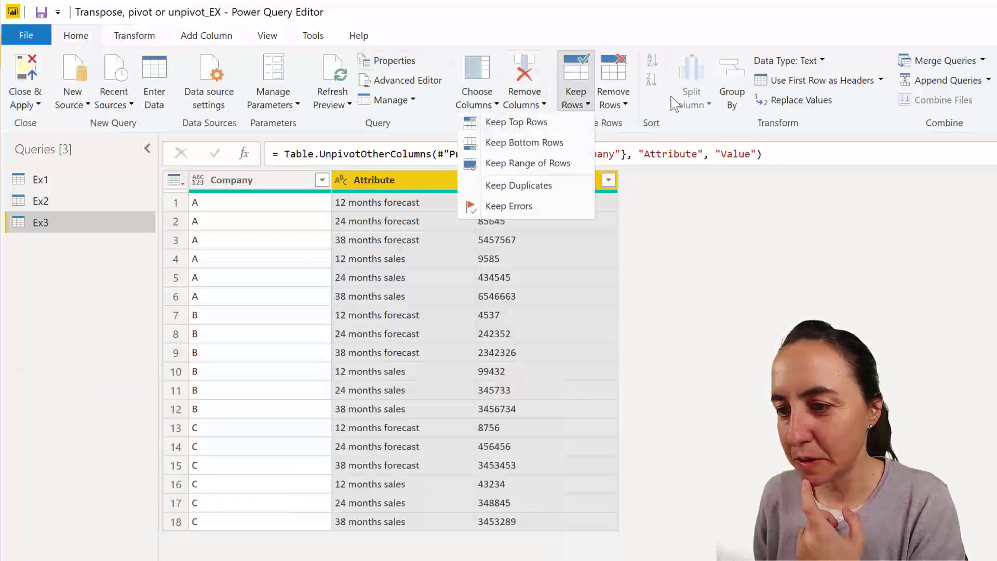
click(518, 186)
click(691, 102)
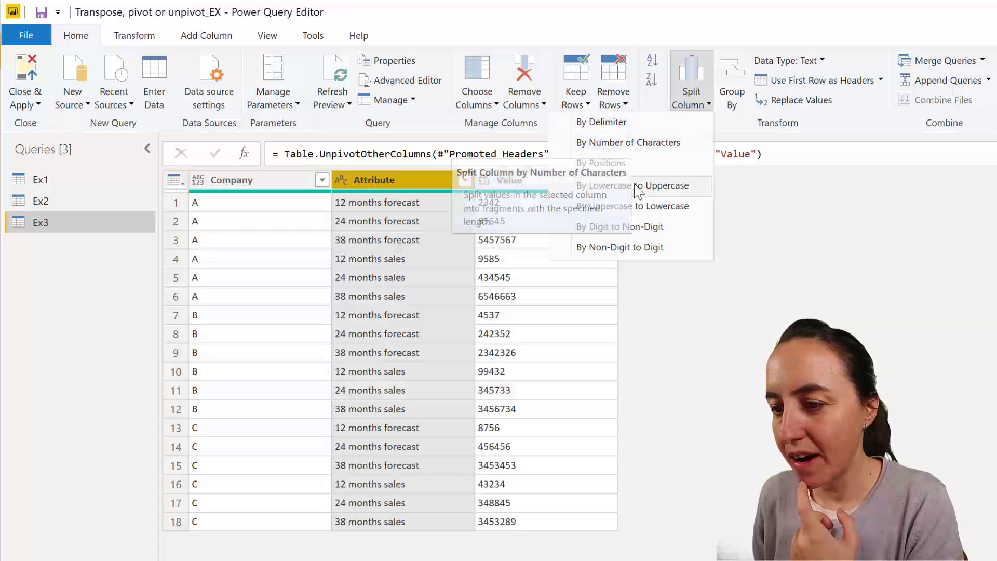
click(622, 125)
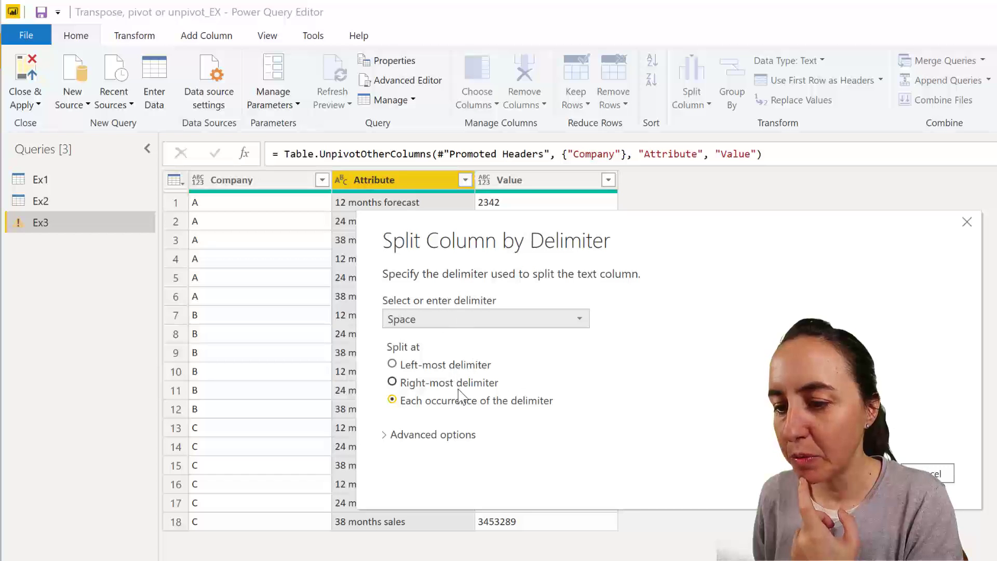
click(459, 383)
click(443, 435)
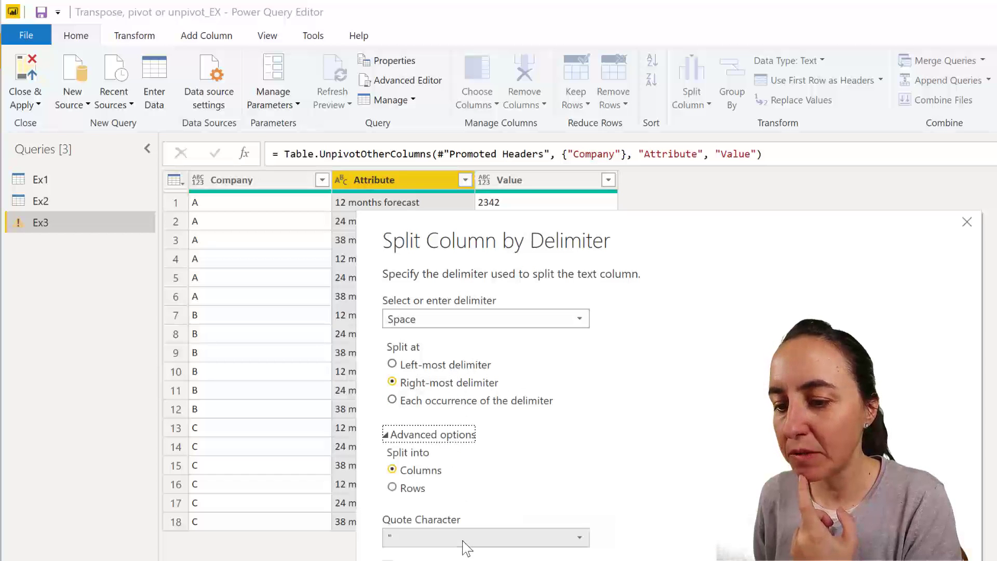
drag(549, 243, 801, 172)
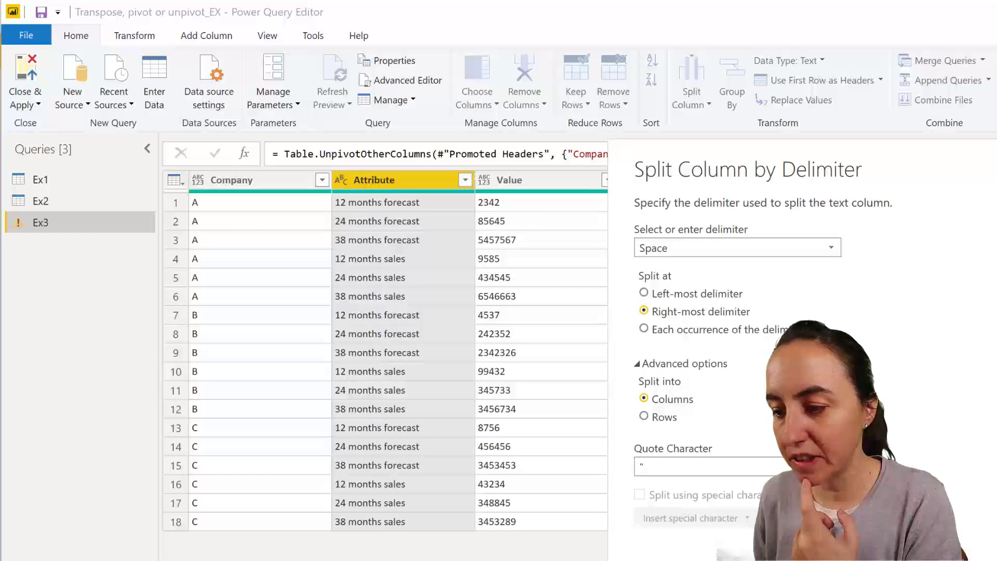
key(Return)
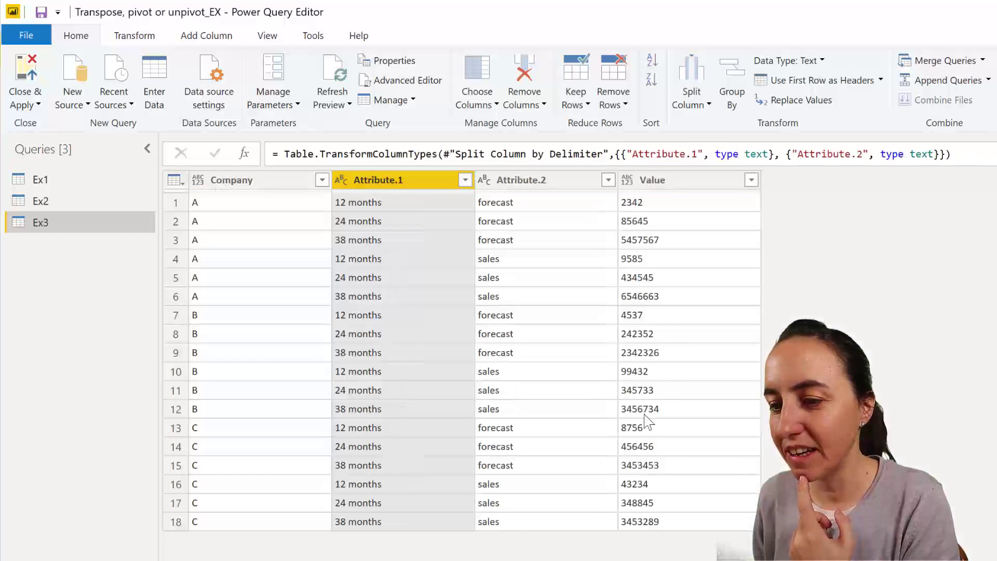
Expand the formula bar to review the split step's column names, then select Attribute.2.
click(659, 154)
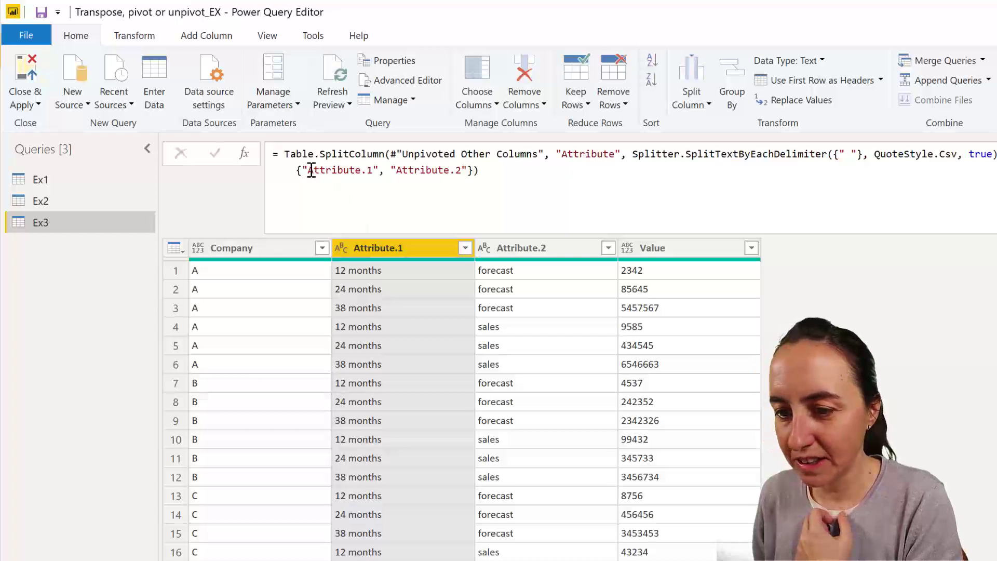
drag(310, 170, 379, 173)
key(Escape)
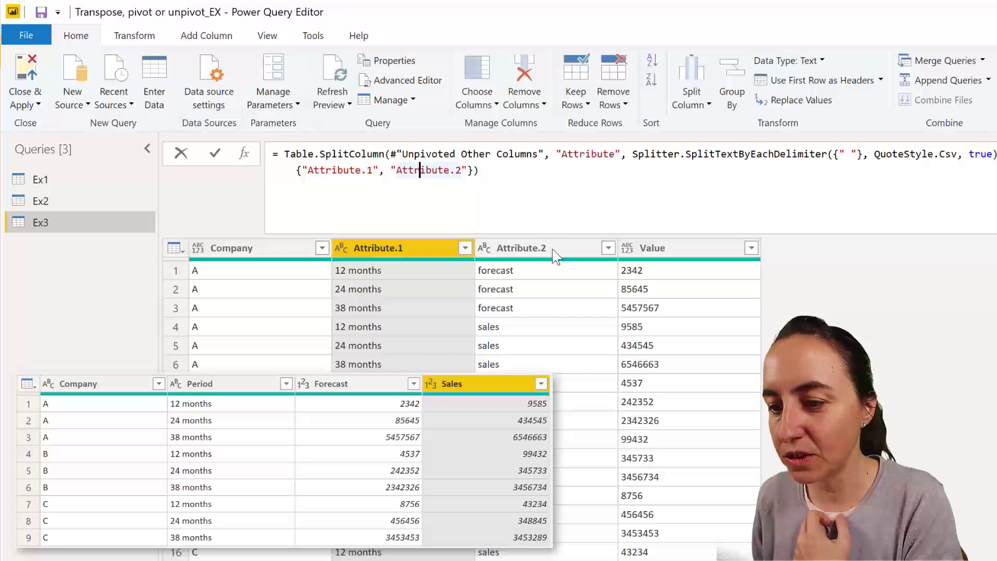
click(698, 255)
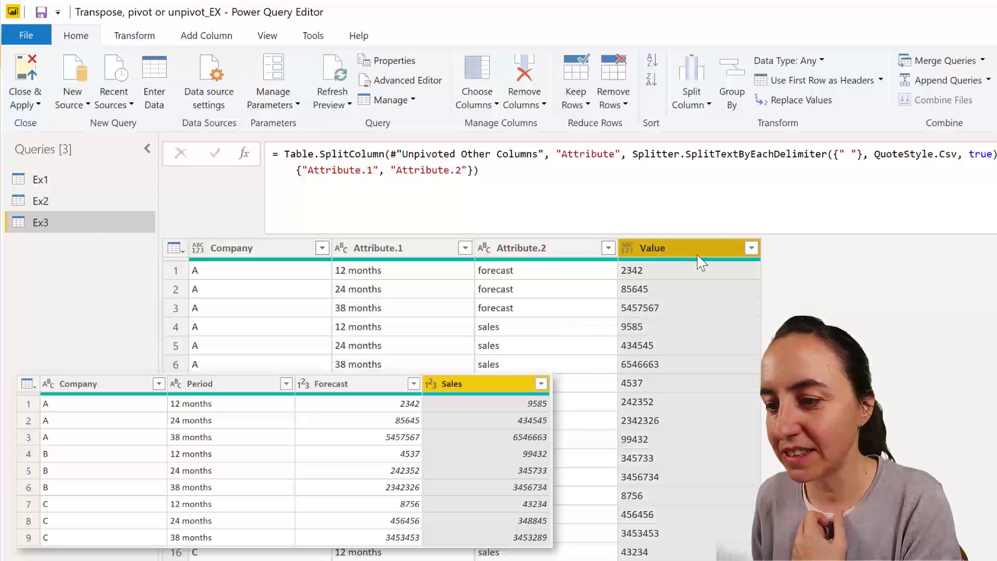
click(519, 253)
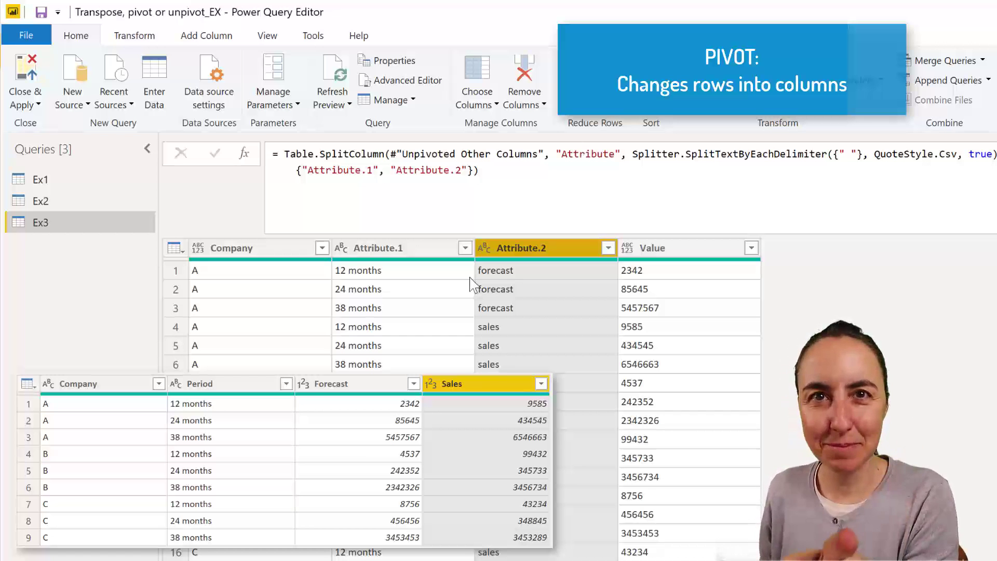
Pivot Attribute.2 with Value as the values column and Don't Aggregate.
click(137, 35)
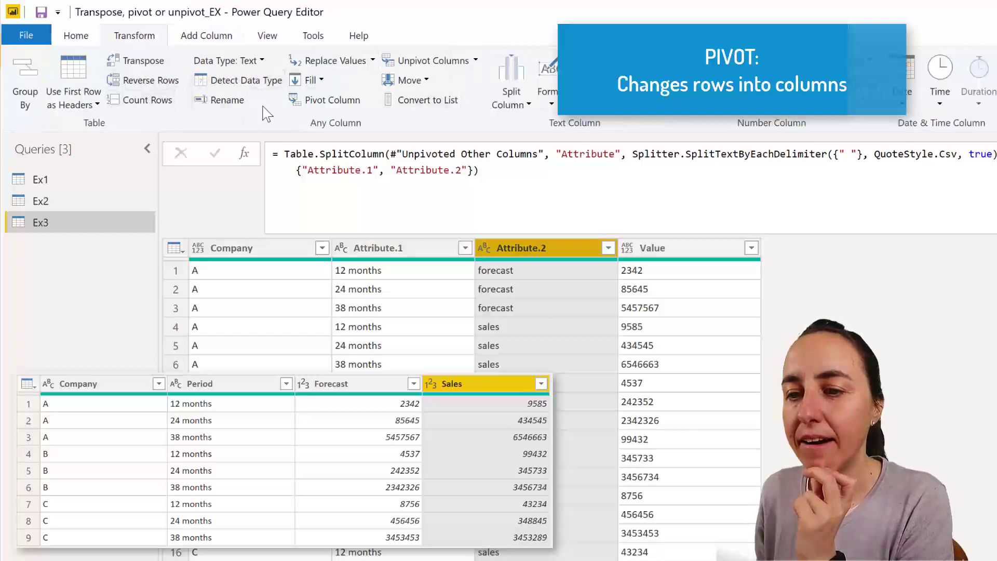
click(317, 99)
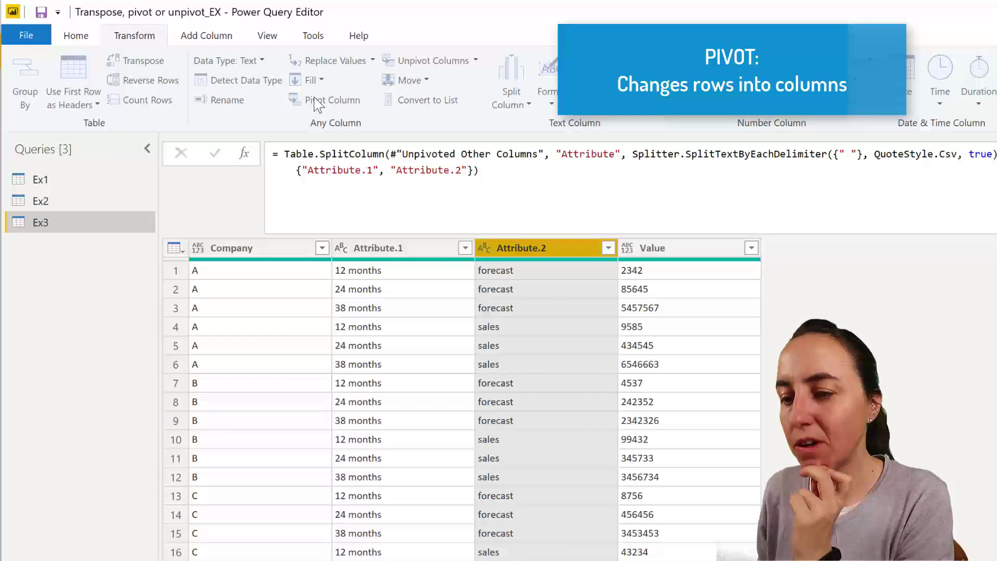
click(482, 347)
click(456, 401)
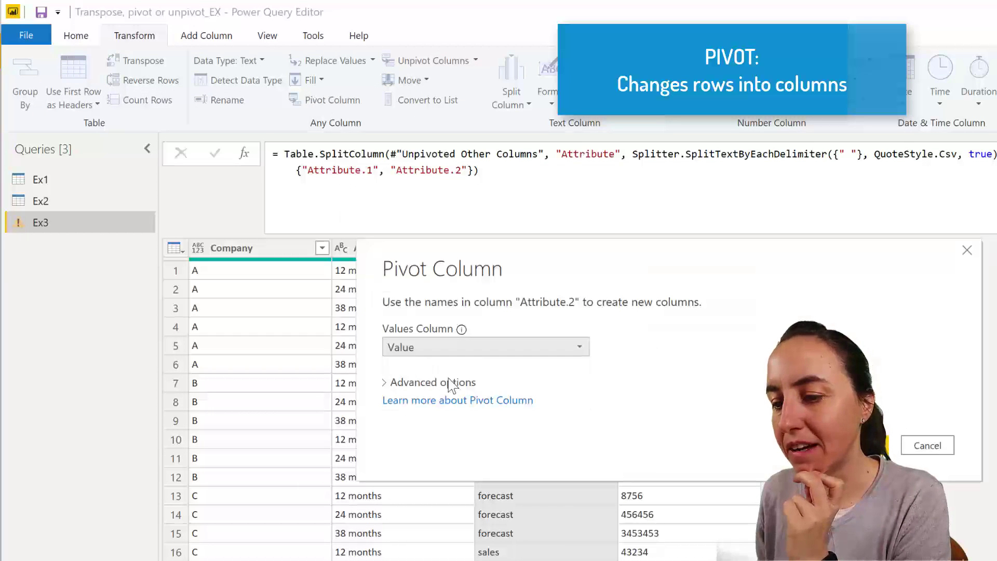
click(451, 382)
click(441, 419)
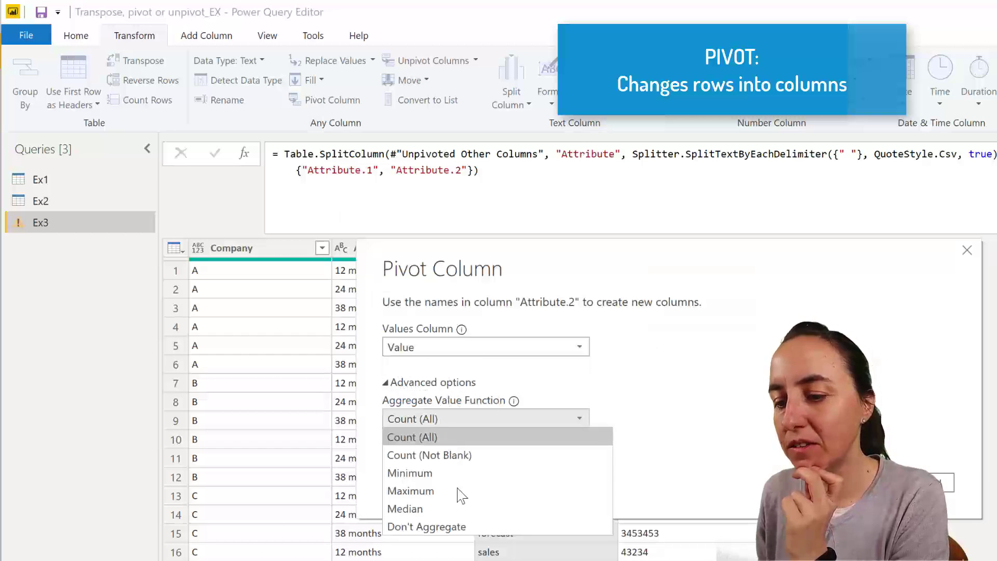
click(457, 527)
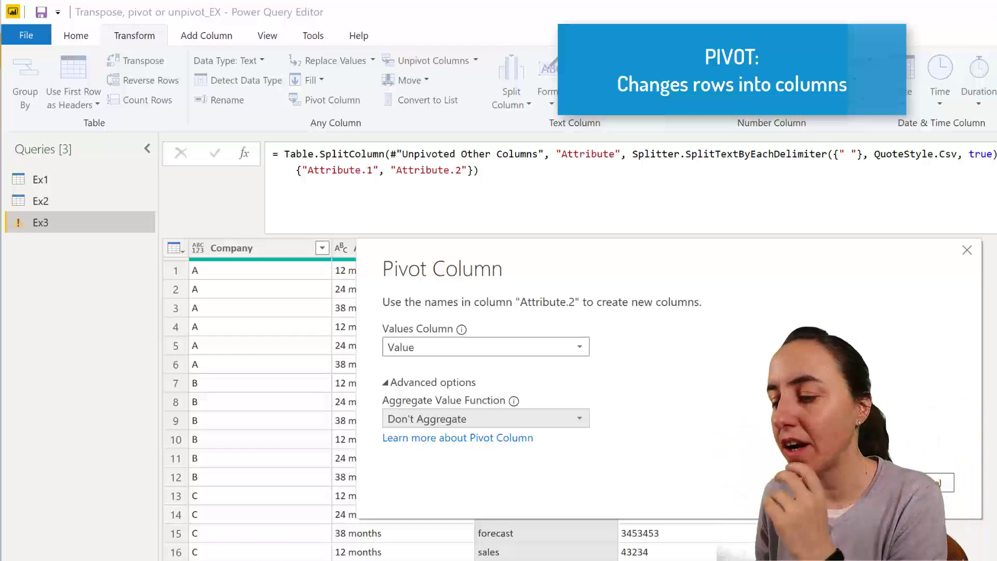
click(881, 483)
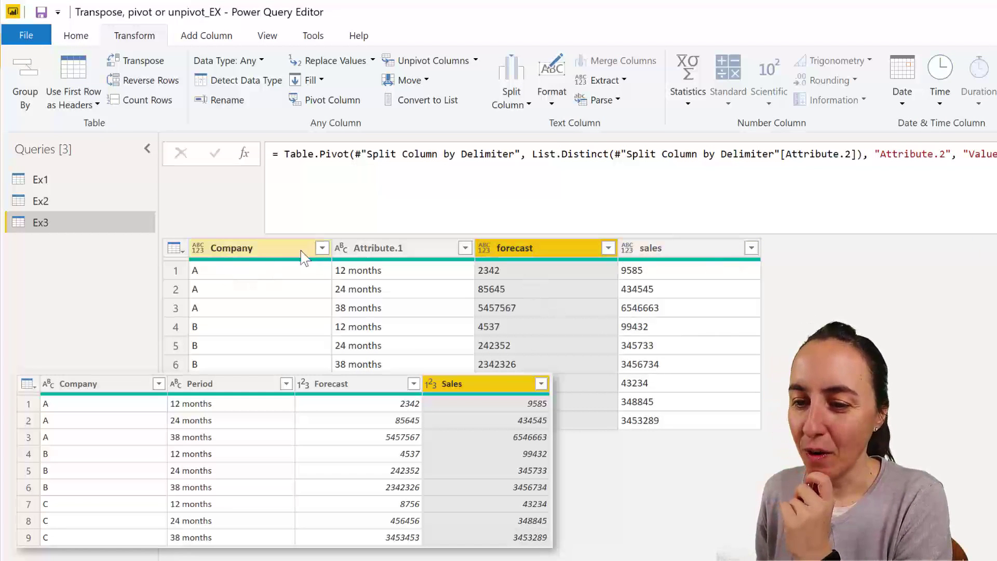
Step back through Ex3's applied steps to the Split Column step, leaving the unpivot formula unchanged.
click(385, 255)
click(542, 252)
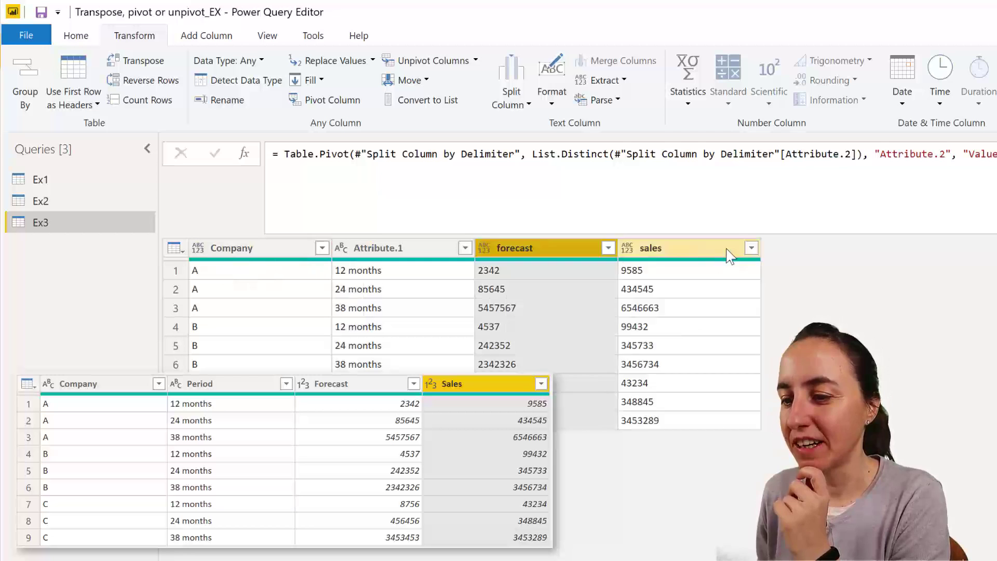
click(727, 255)
key(Delete)
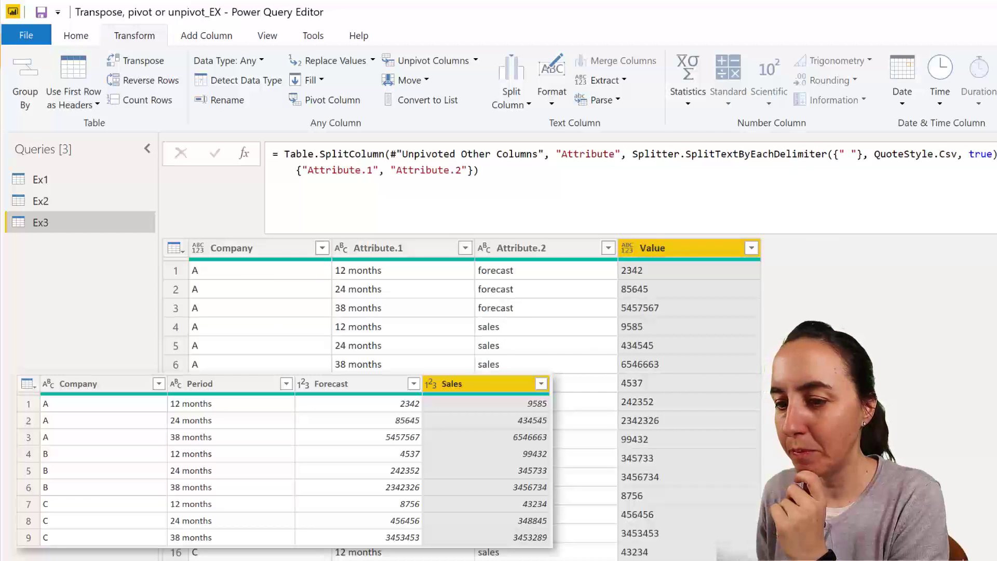
key(Delete)
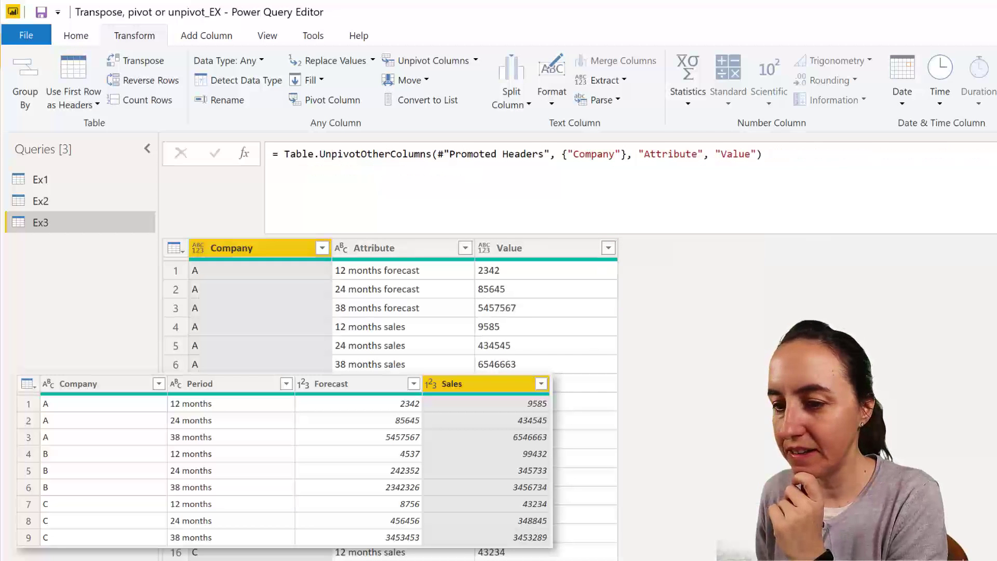
double_click(664, 162)
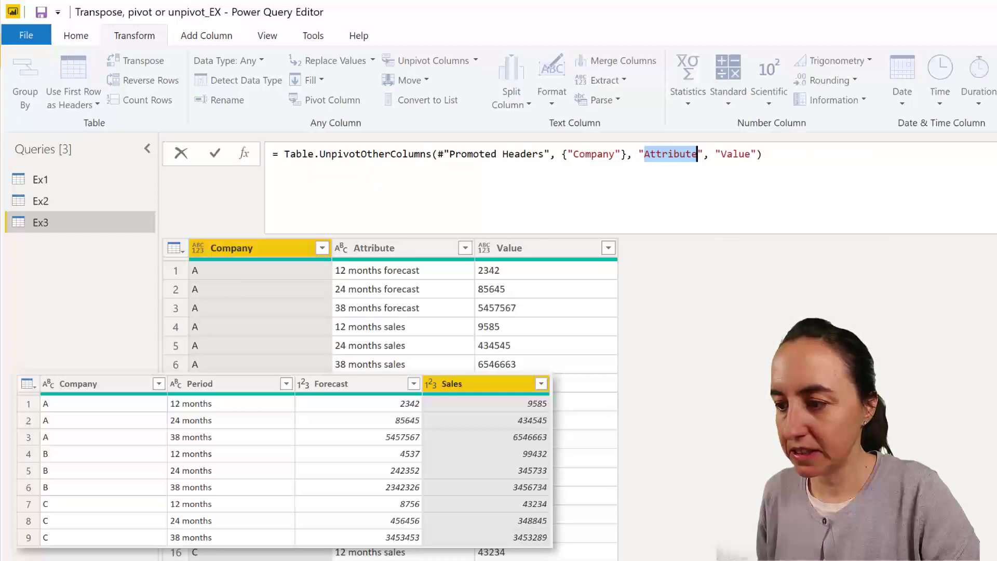
key(Escape)
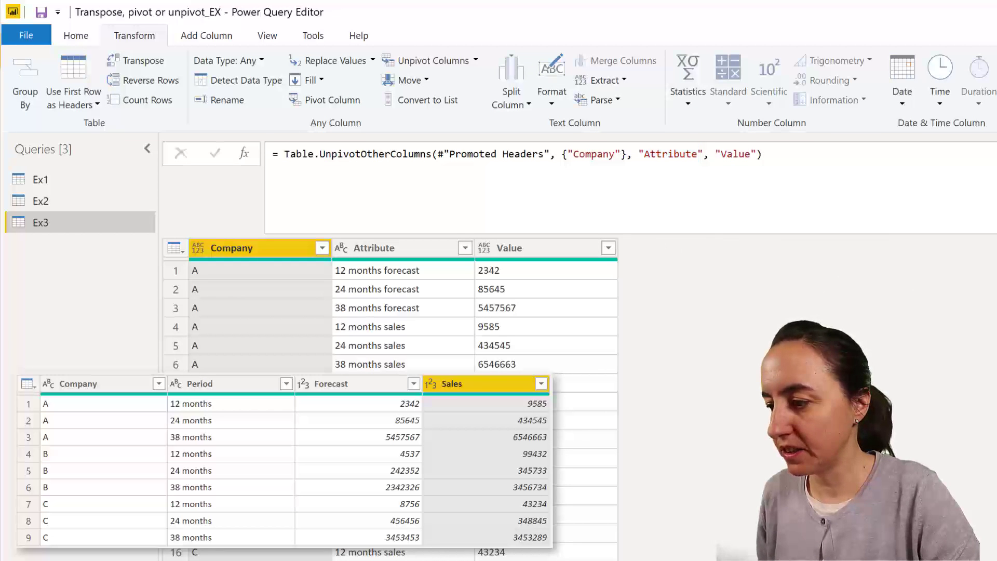
key(ctrl+z)
Rename Attribute.1 to Duration in the split formula and restore its missing closing quote.
double_click(353, 172)
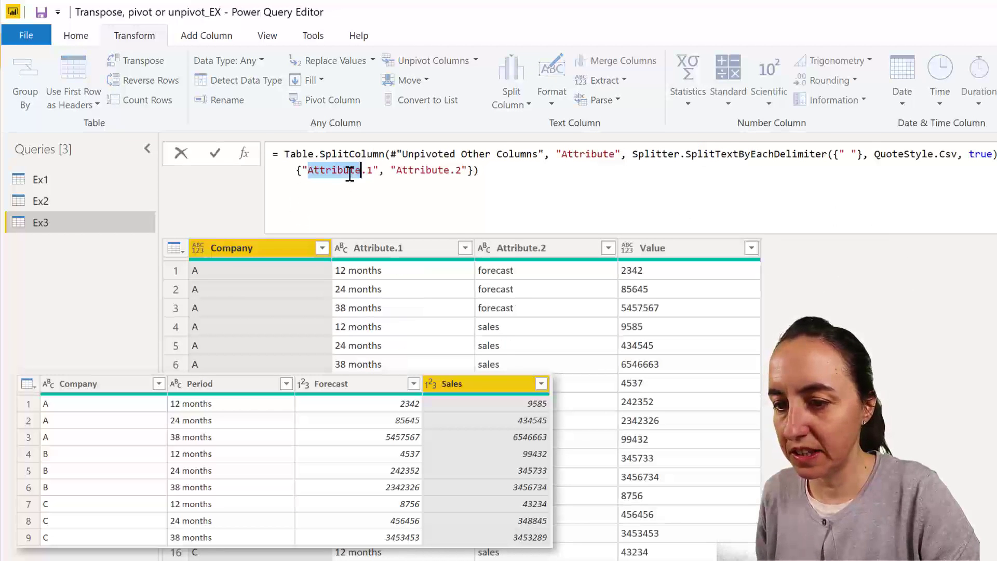
text(Dura)
text(tion)
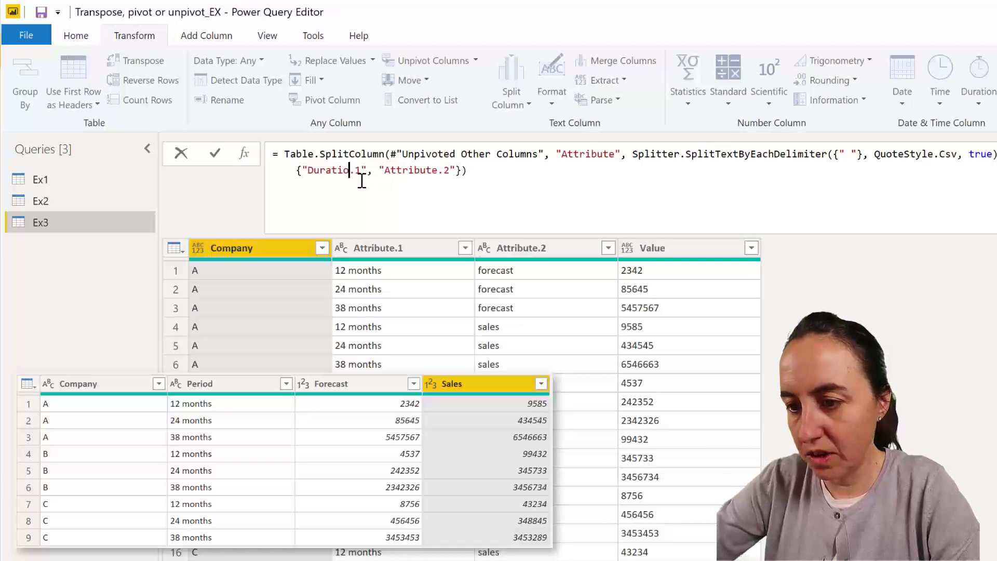
key(Delete)
key(Delete)
key(Delete)
key(Return)
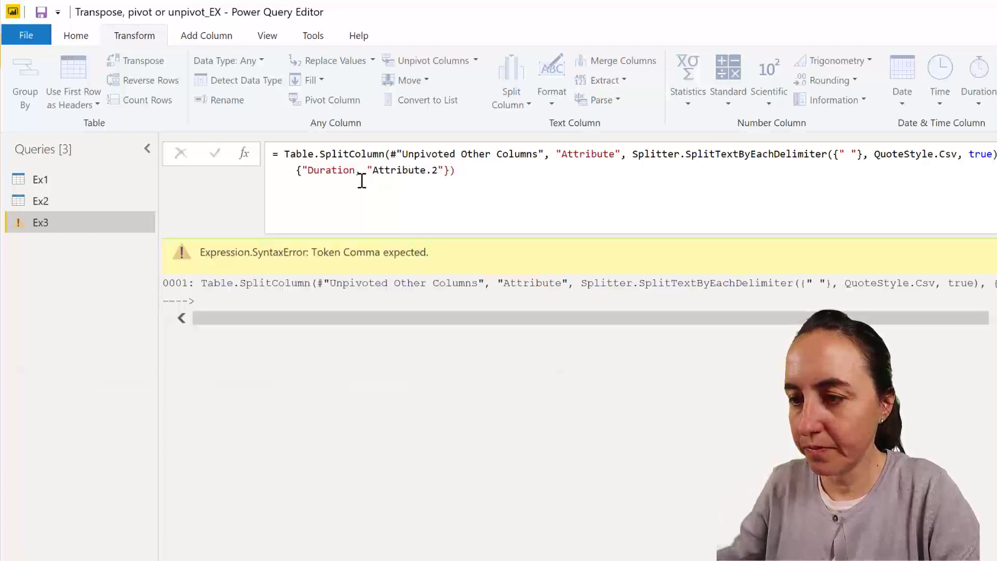
click(354, 179)
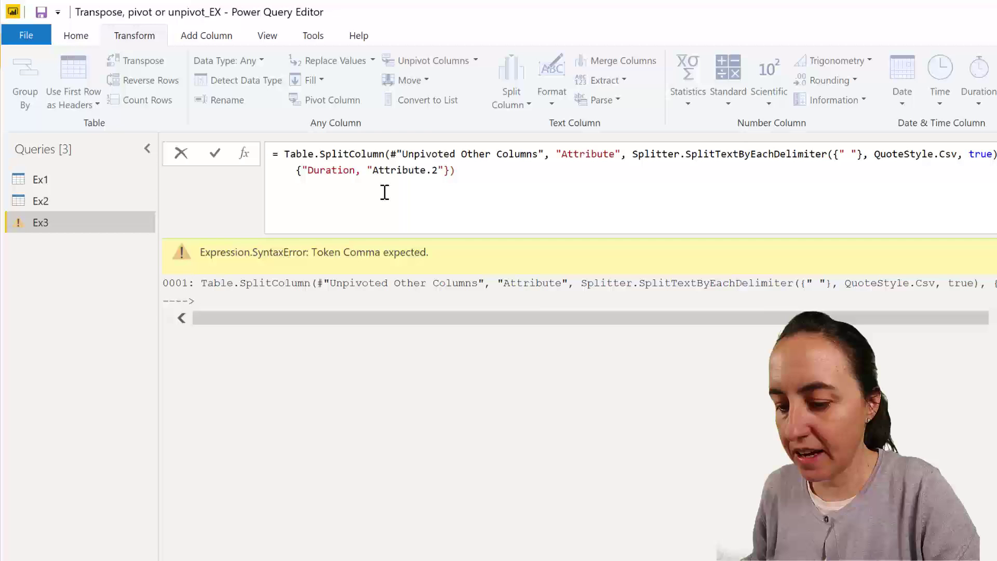
text(")
key(Return)
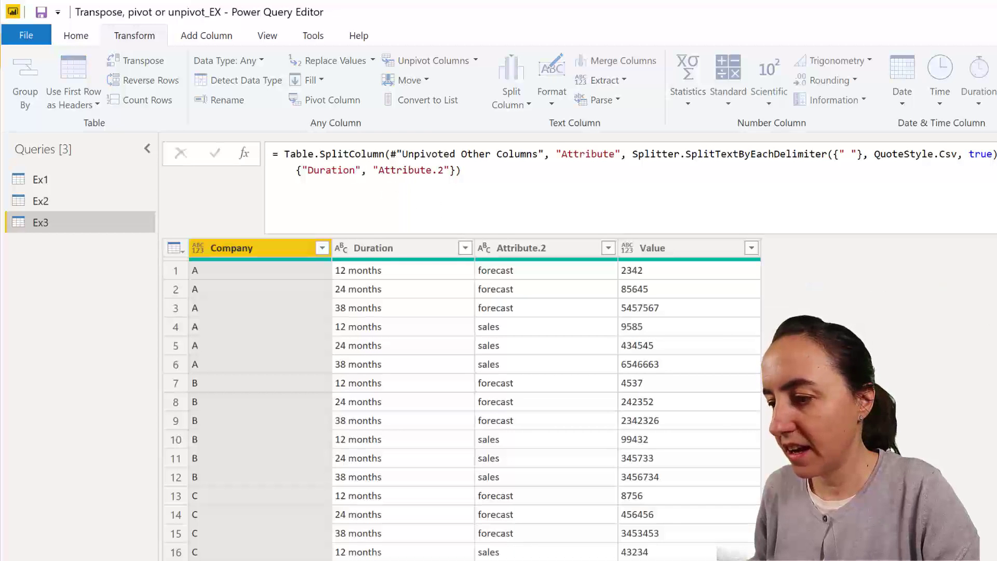